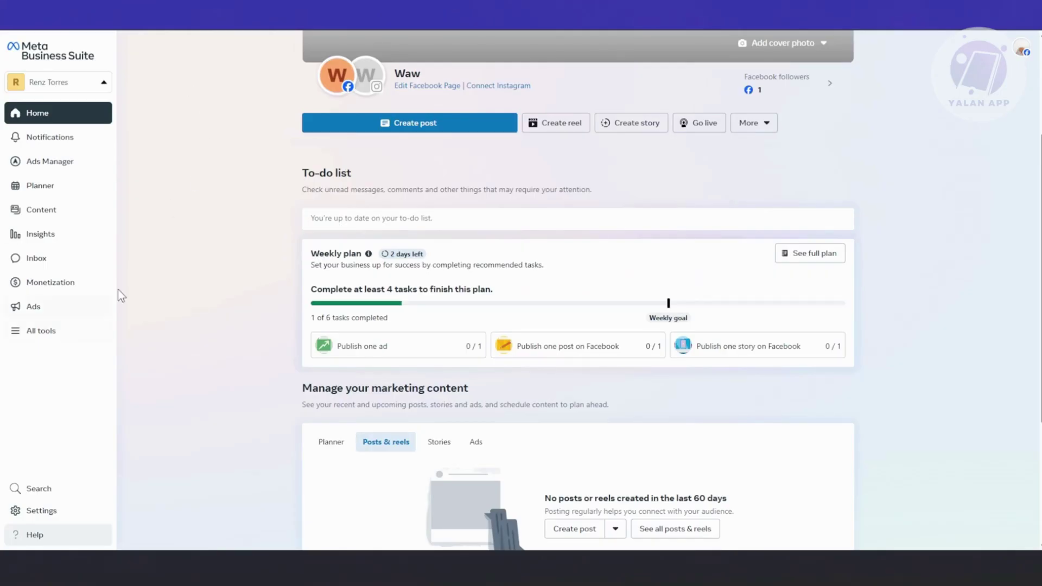
- Go to the business portfolio's Data Sources > Datasets & pixels settings page
left_click(55, 514)
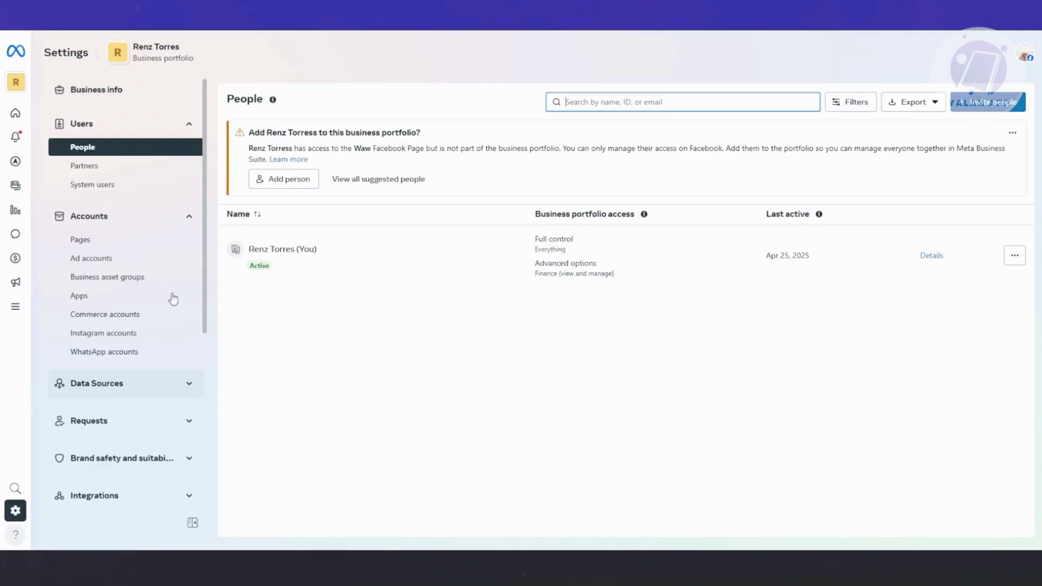
scroll(156, 175, "down", 1)
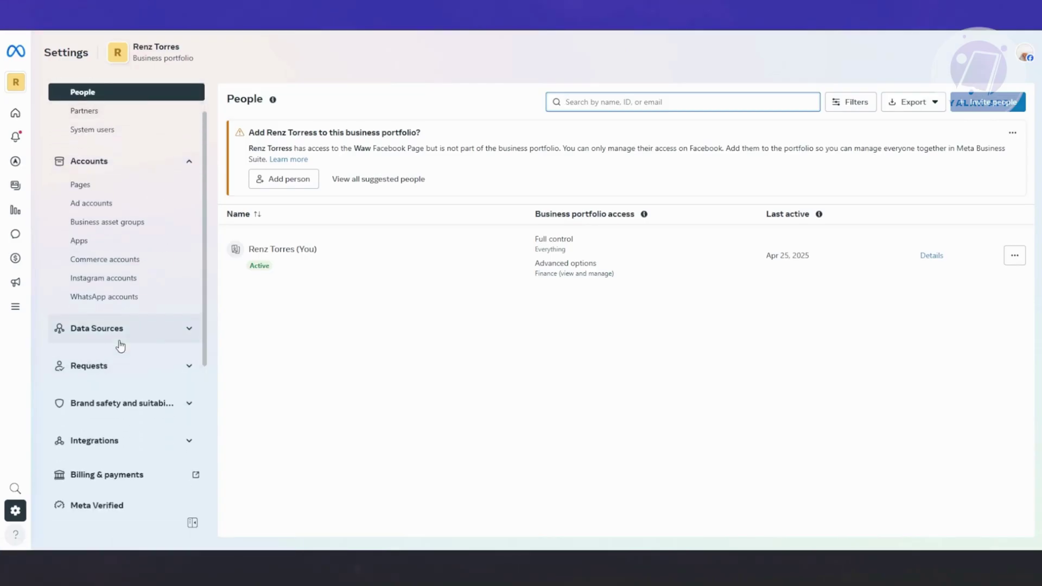
left_click(120, 340)
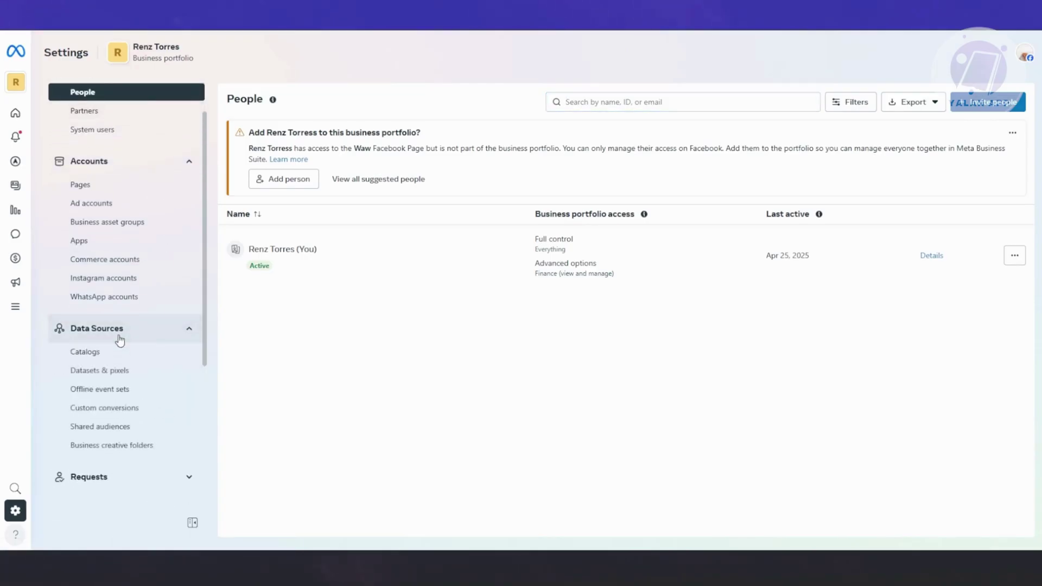
left_click(102, 371)
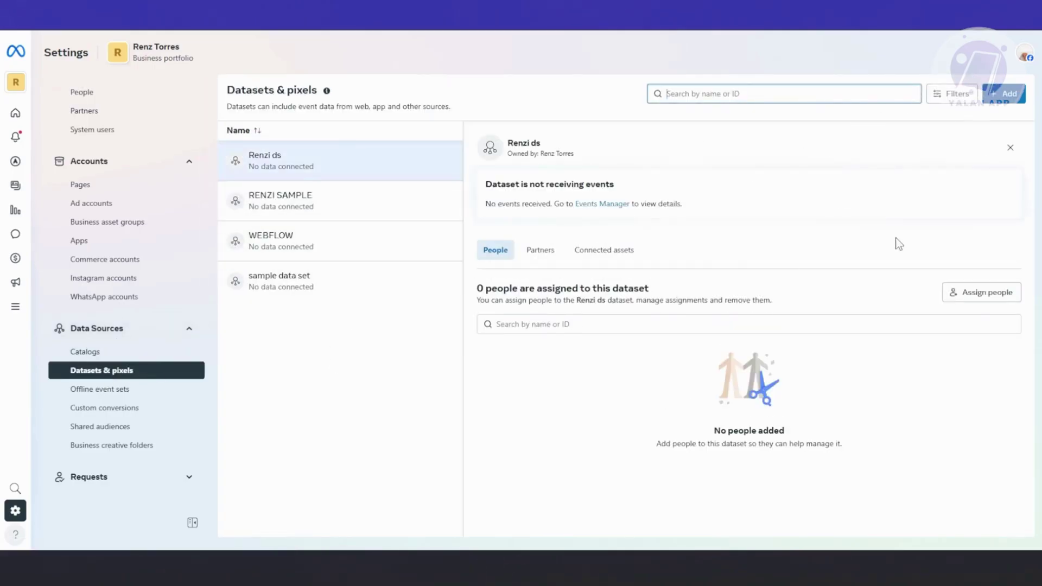
- Browse the existing datasets under Add > Connect your data, then close the dialog without changes
left_click(1007, 97)
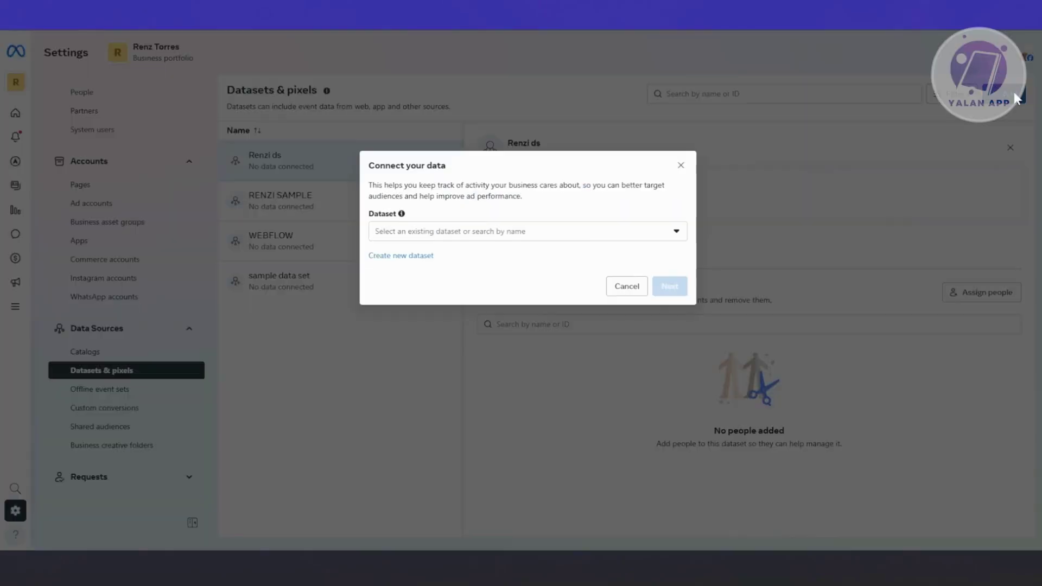
left_click(508, 233)
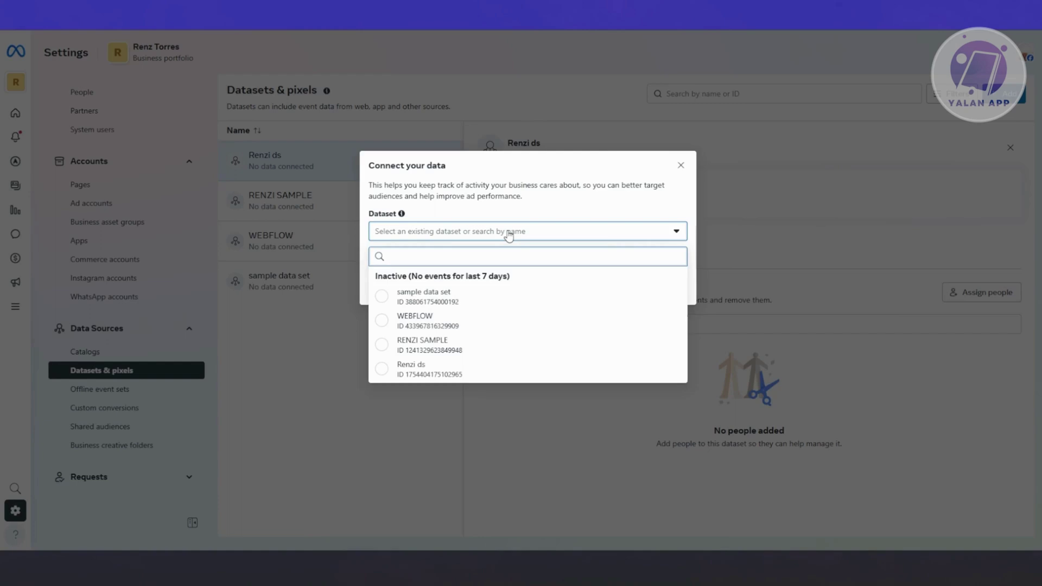
left_click(509, 233)
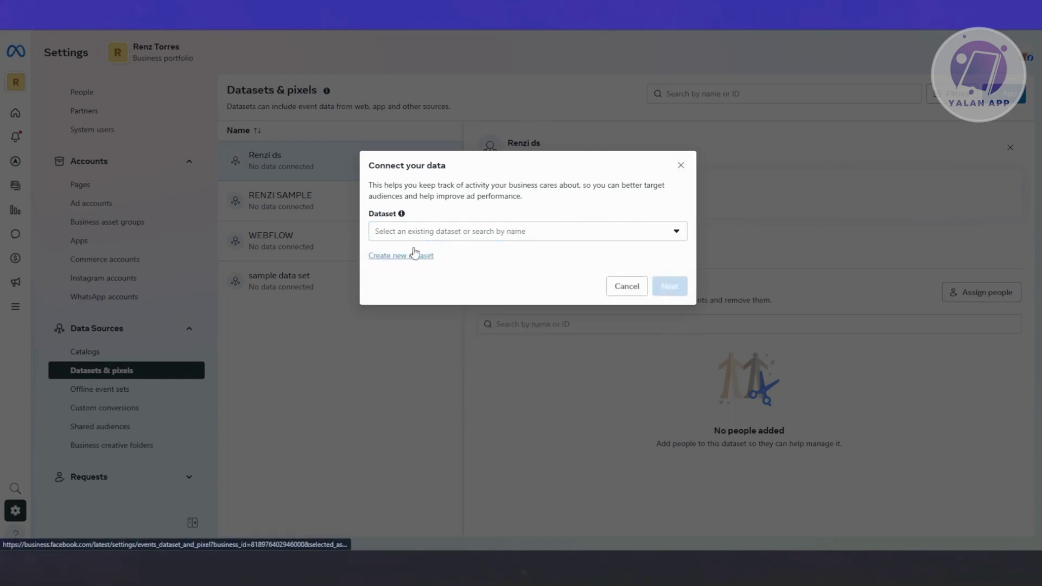
left_click(537, 232)
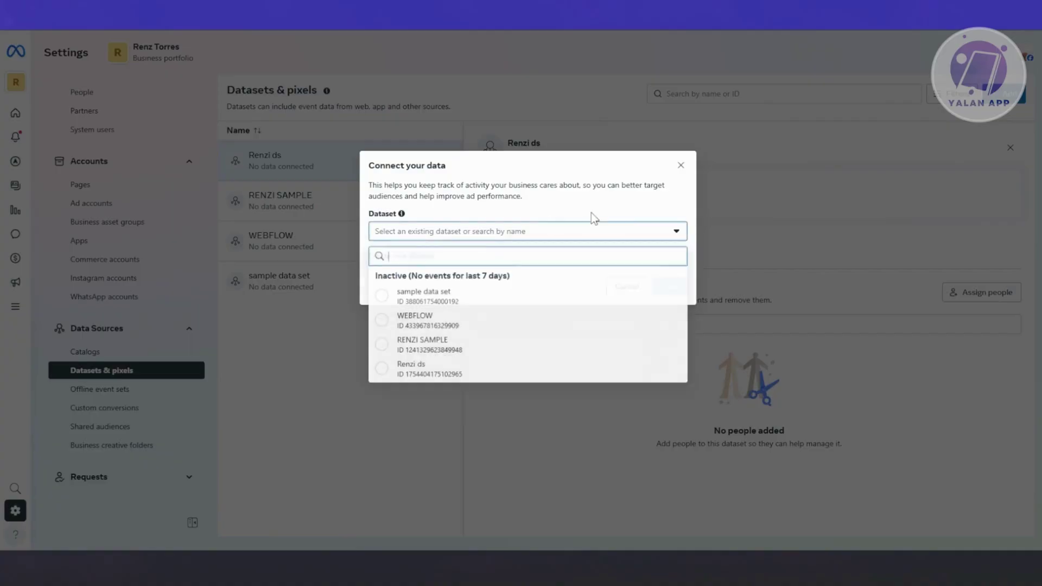
left_click(681, 165)
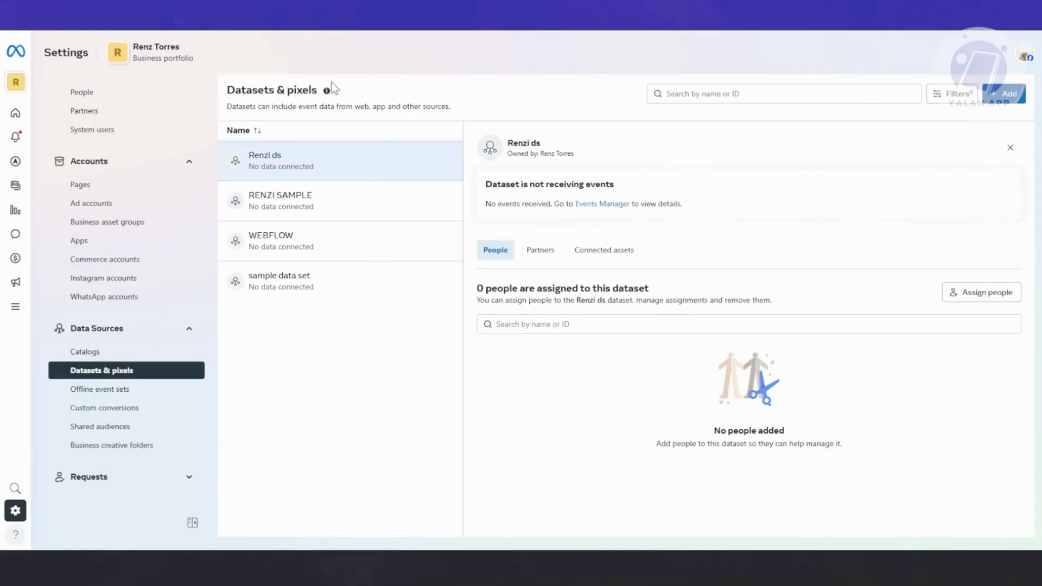
- In the Shopify admin, go to Settings > Apps and sales channels
mouse_move(662, 567)
left_click(662, 501)
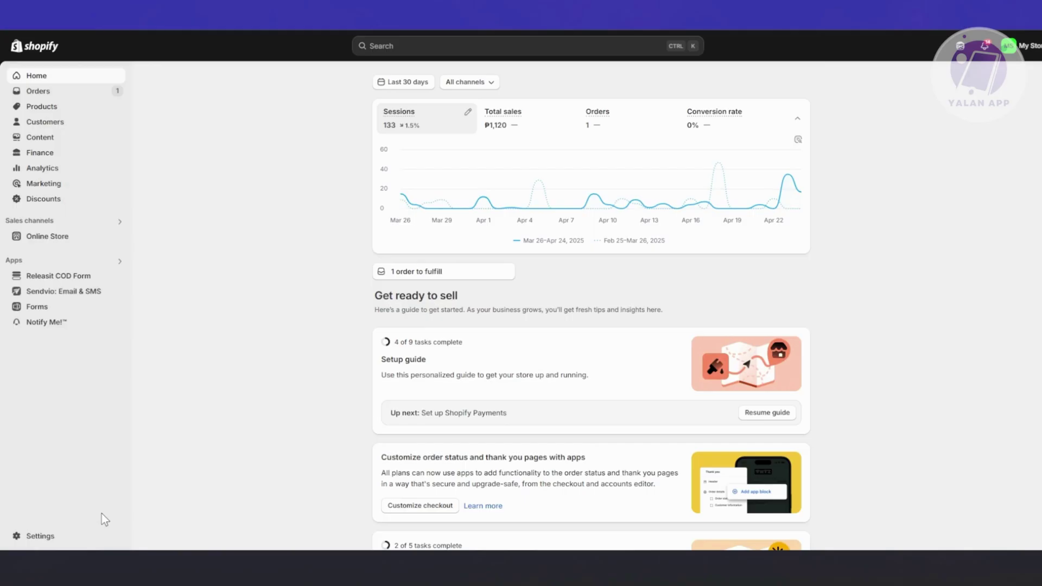
left_click(43, 539)
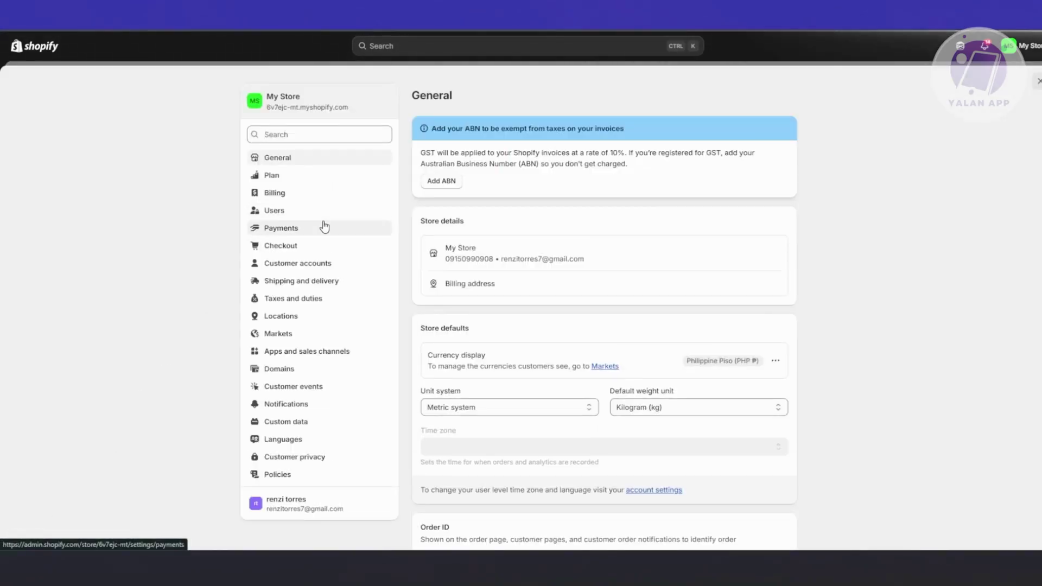
left_click(336, 352)
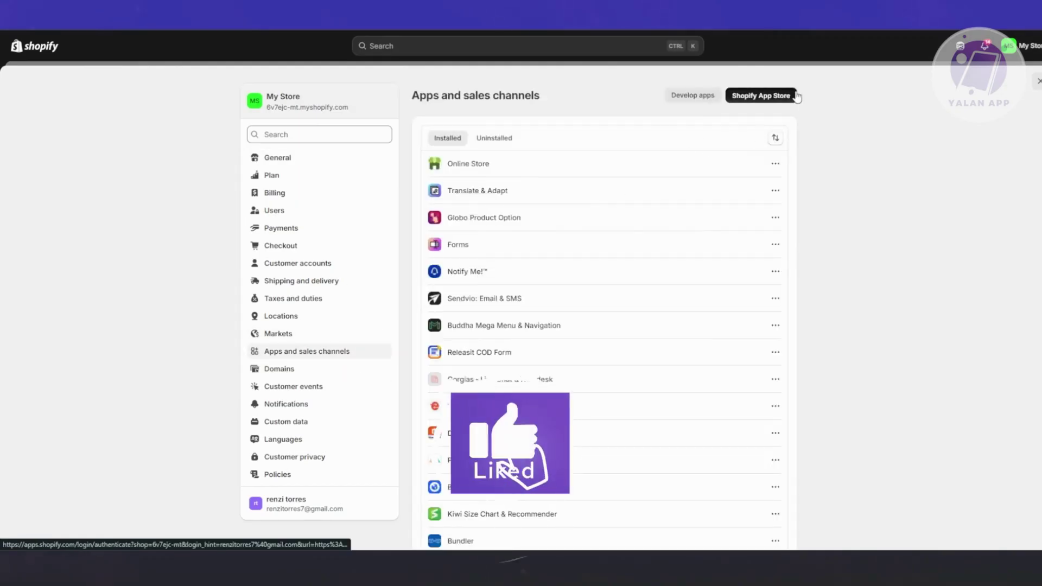
- Search the Shopify App Store for 'meta' and start installing Facebook & Instagram by Meta
left_click(795, 96)
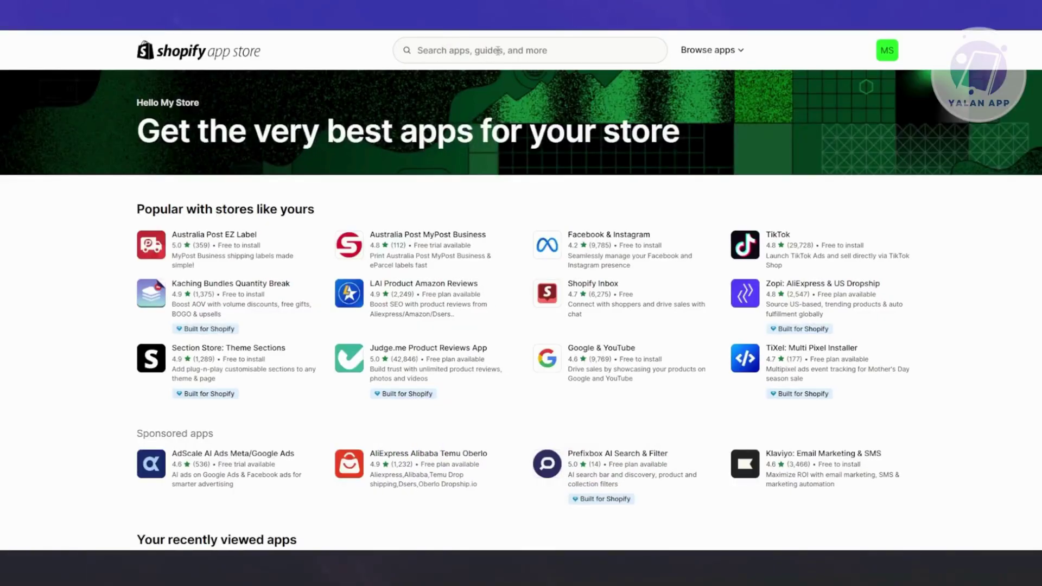
left_click(497, 51)
type("meta")
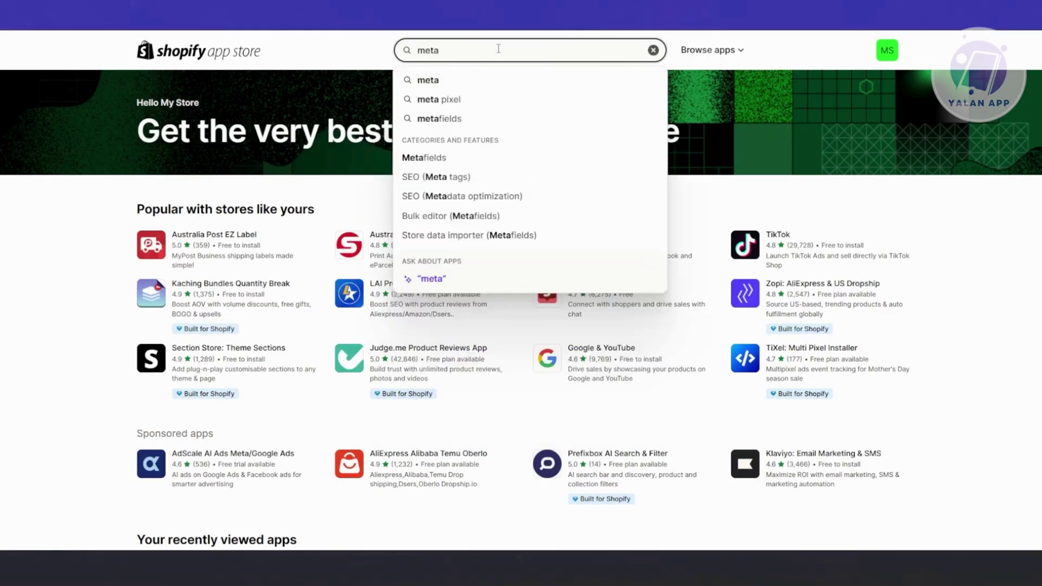
key("Return")
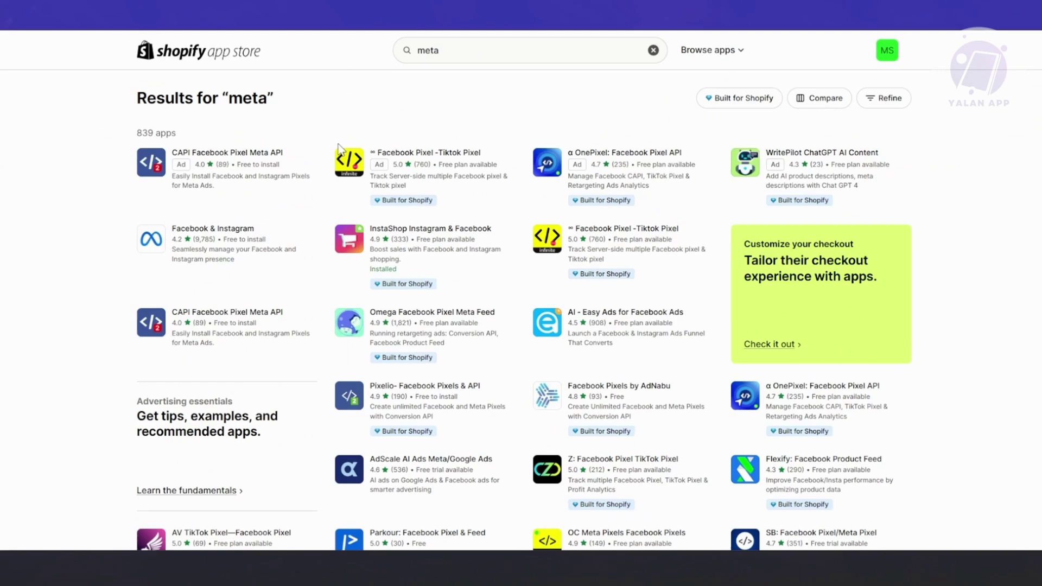
left_click(237, 232)
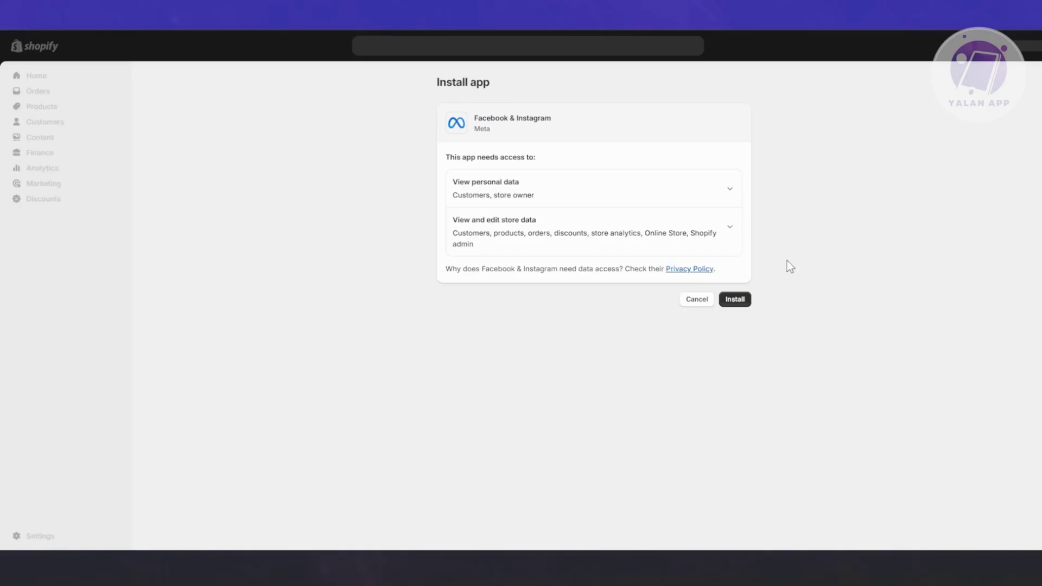
- Install Facebook & Instagram, skip connecting an account, and pin it as a sales channel
left_click(737, 302)
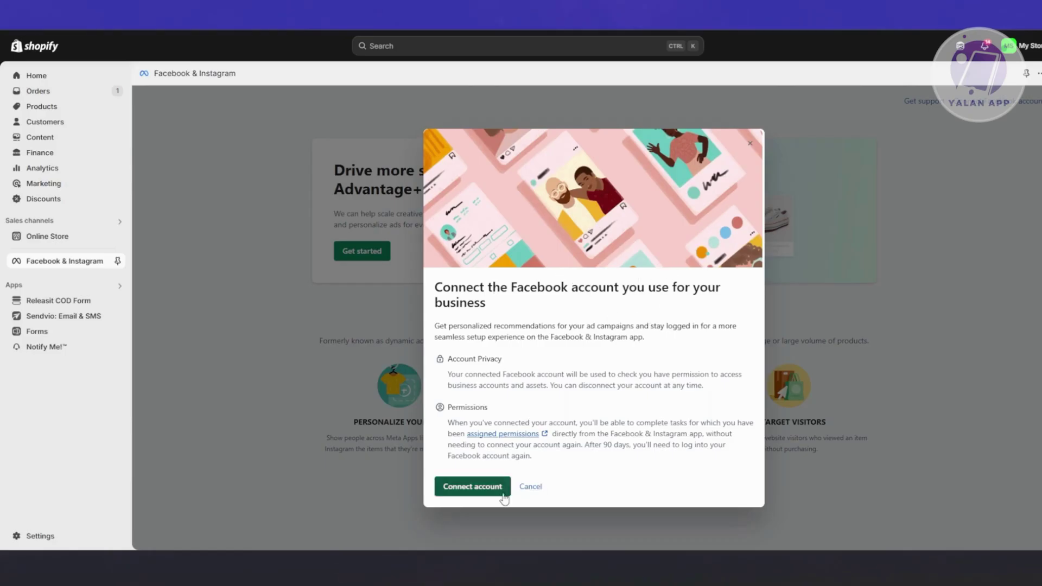
left_click(531, 489)
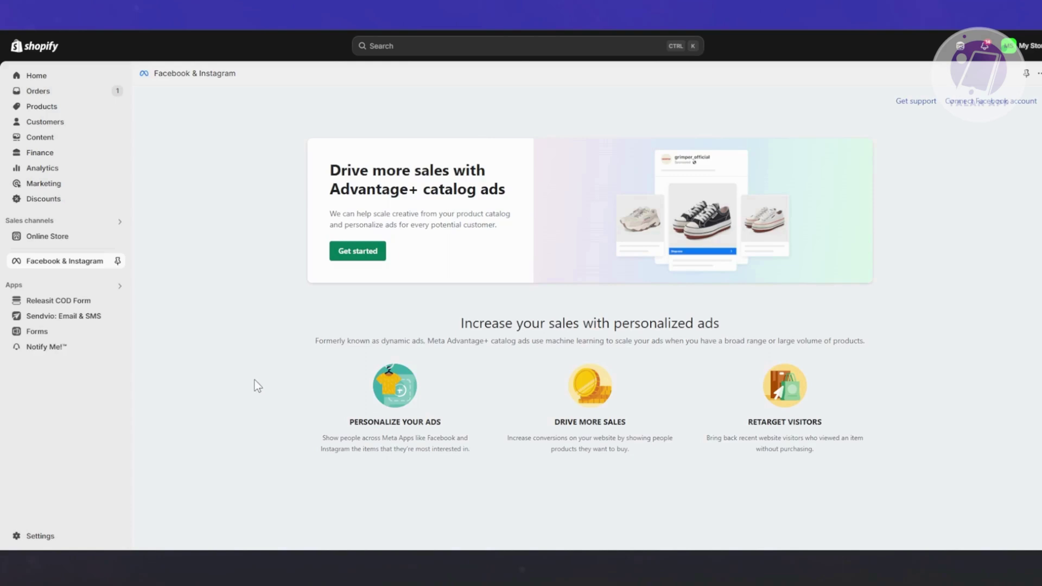
left_click(118, 262)
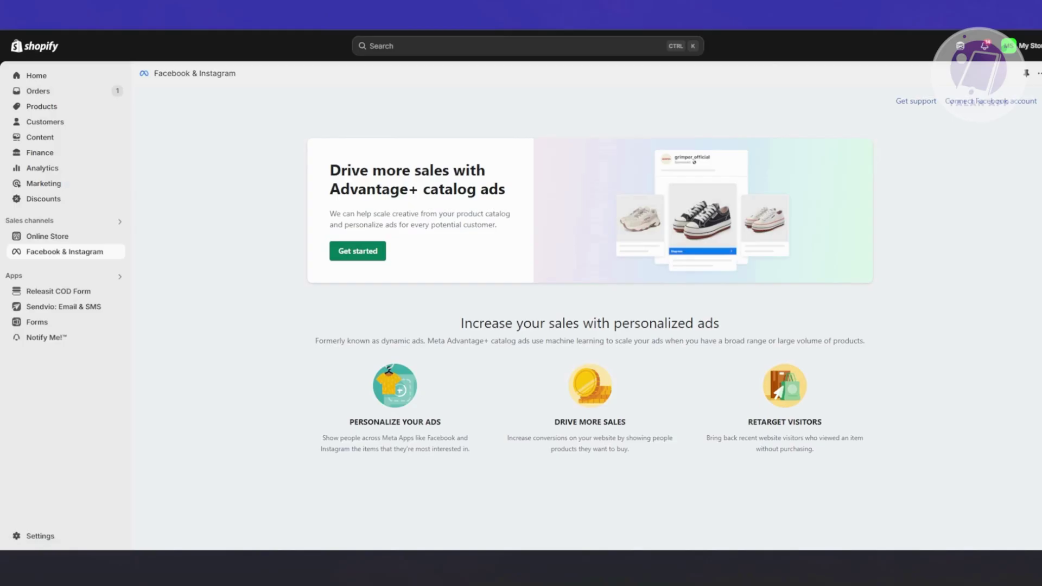
- Start the Facebook and Instagram ads setup and connect a Facebook account via login
left_click(361, 250)
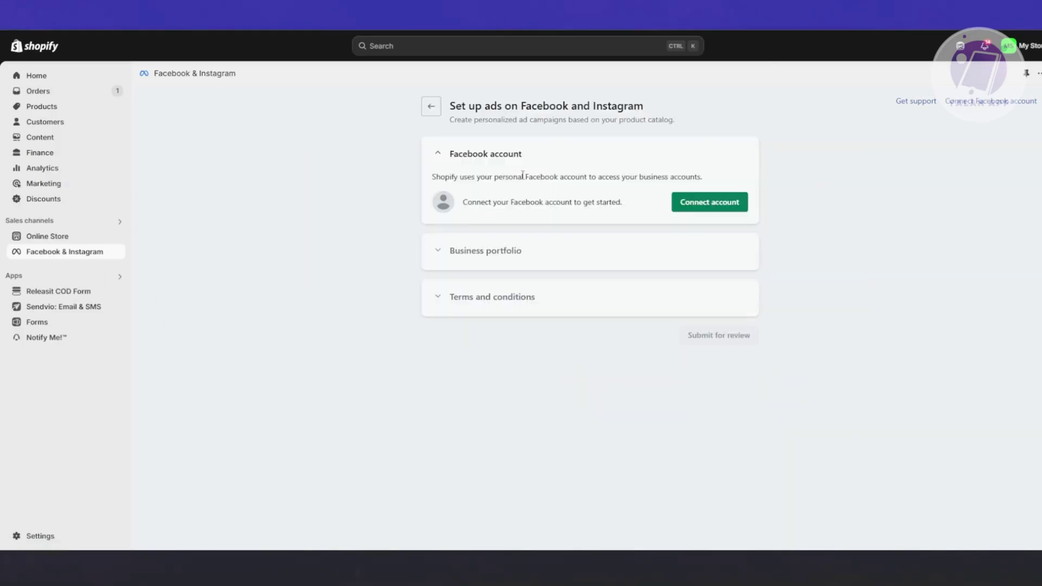
left_click(701, 209)
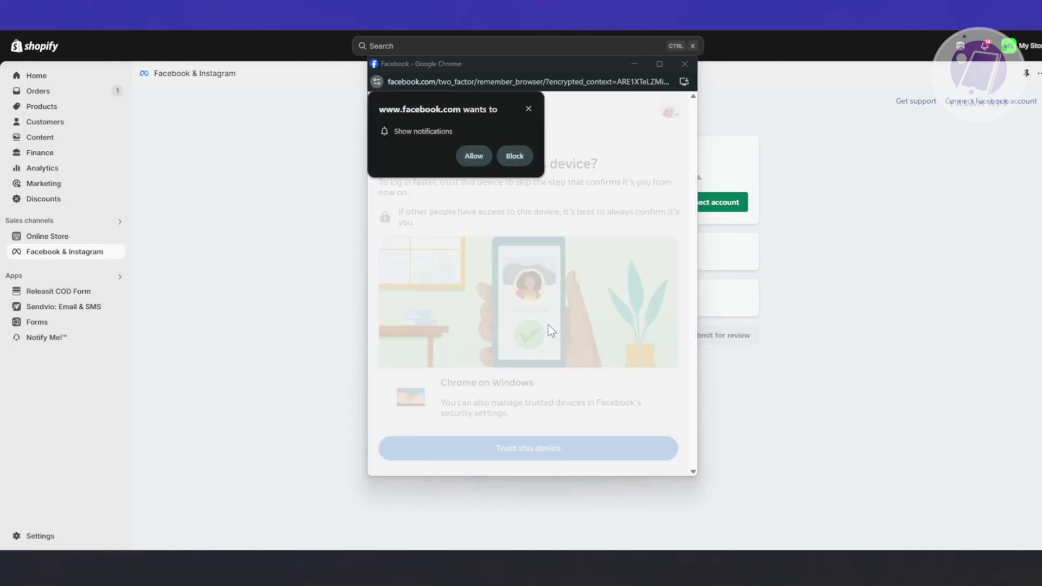
- Dismiss the notification prompt, trust this device, and allow Shopify access to Facebook
left_click(529, 109)
scroll(516, 364, "down", 2)
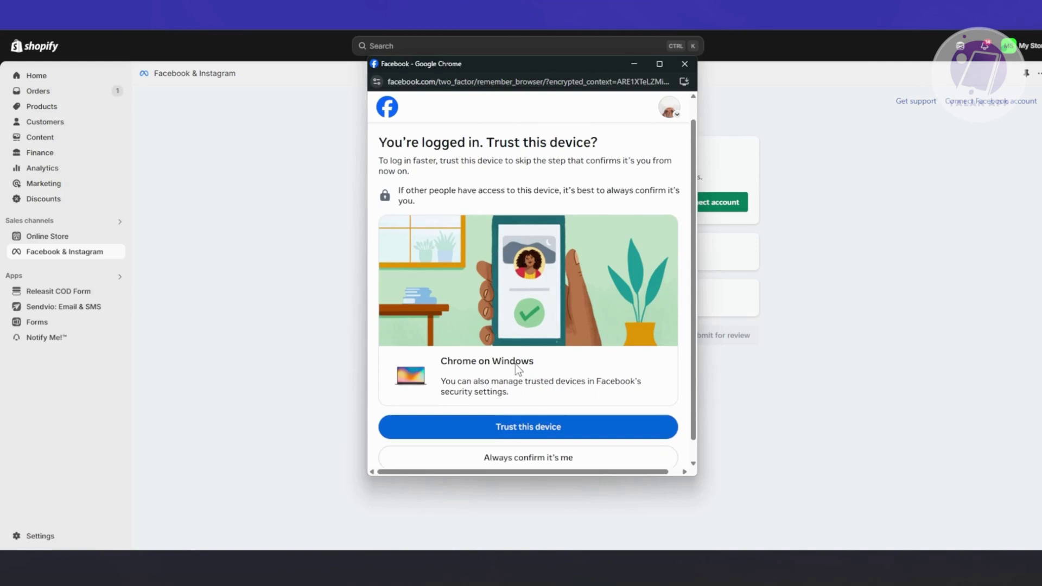
left_click(524, 411)
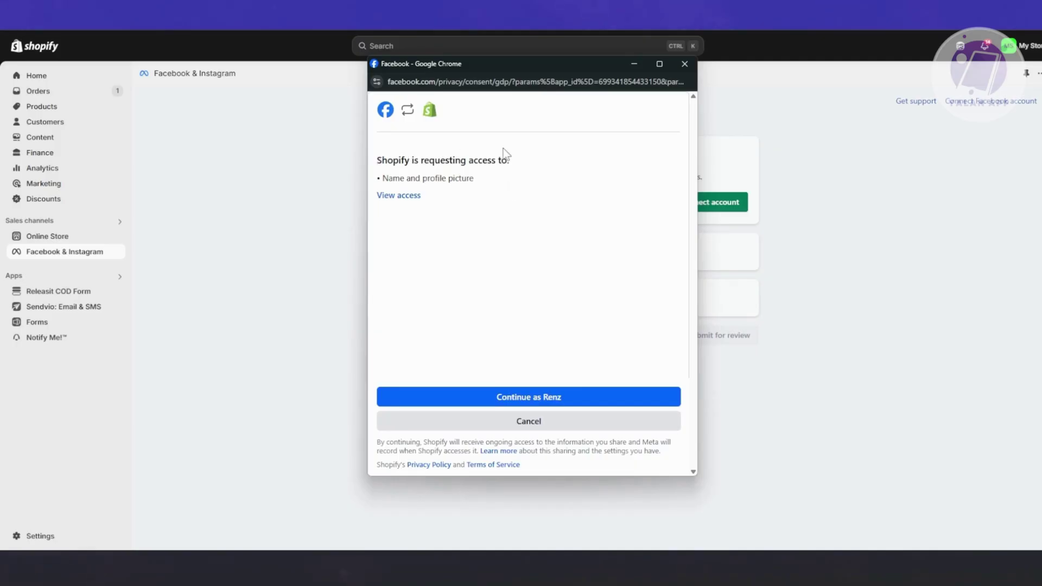
left_click(540, 399)
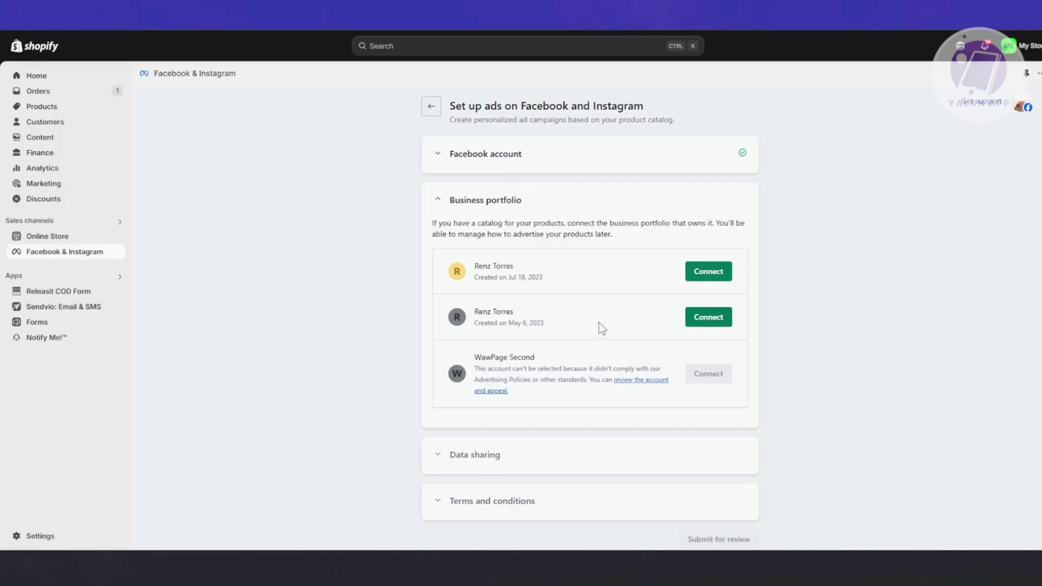
- Highlight the business portfolio explanation text in Shopify's ads setup
left_click_drag(436, 218, 648, 244)
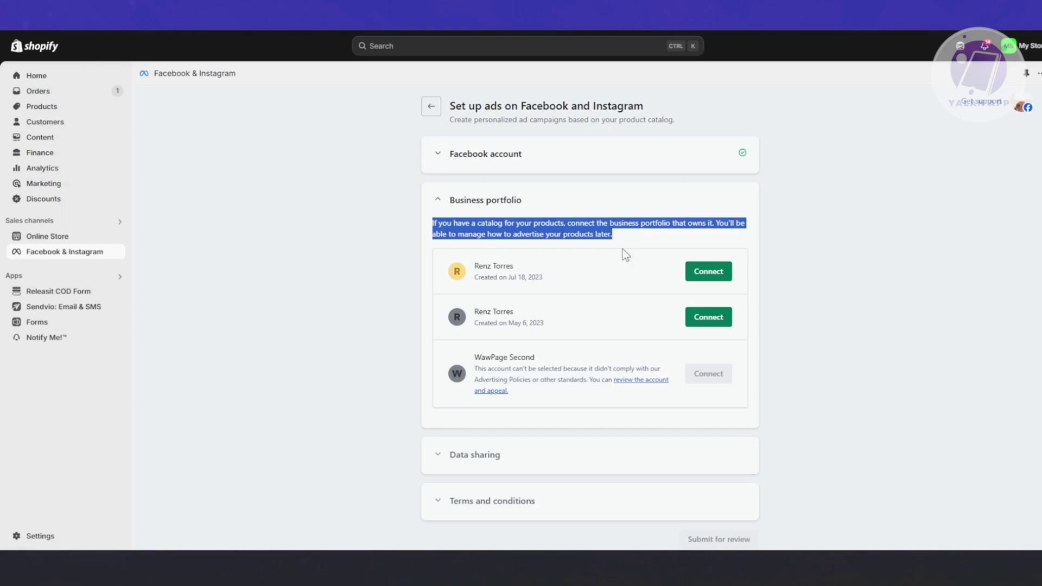
- Review the business portfolio list in Meta Business Suite, then connect the Jul 18, 2023 portfolio in Shopify
mouse_move(626, 570)
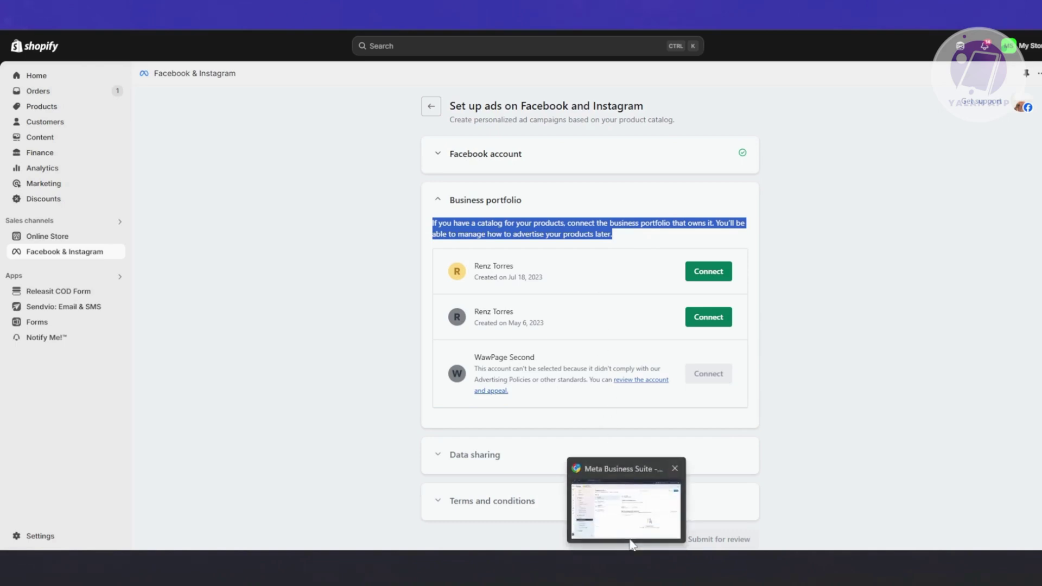
left_click(626, 499)
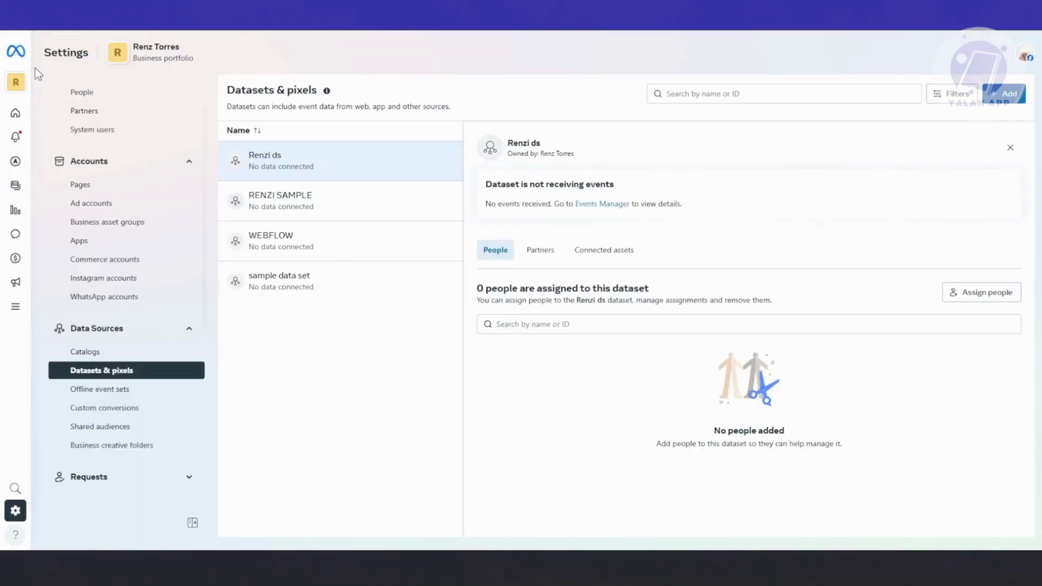
left_click(17, 86)
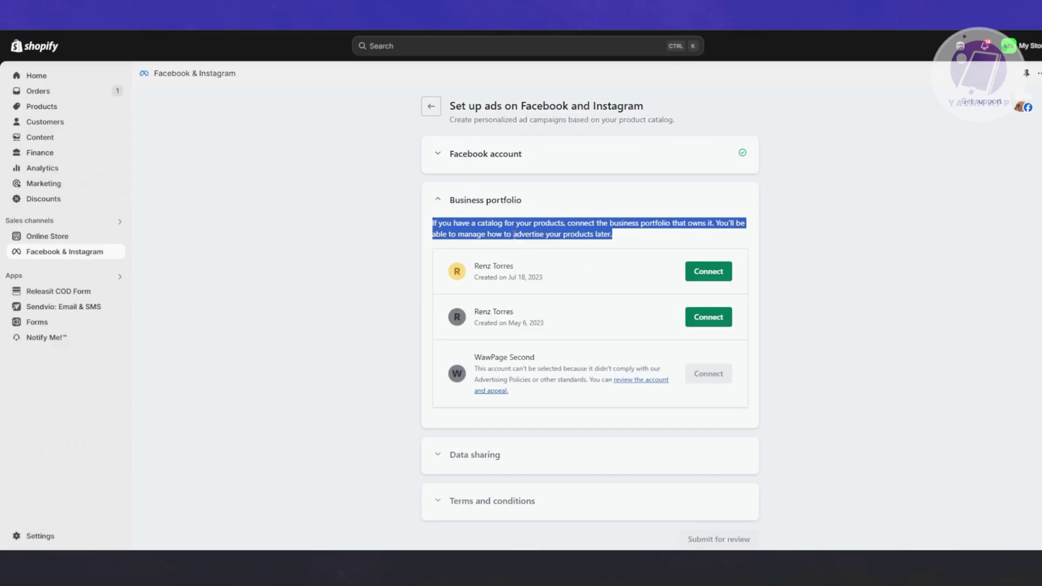
left_click(701, 273)
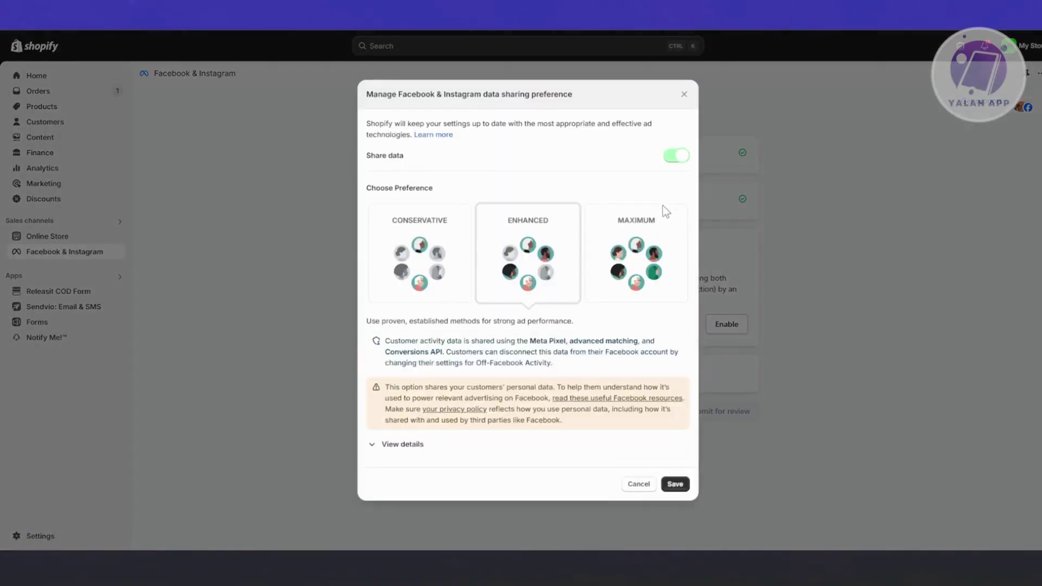
- Glance at Meta Business Suite, then go back to Shopify's data sharing preference dialog
mouse_move(626, 567)
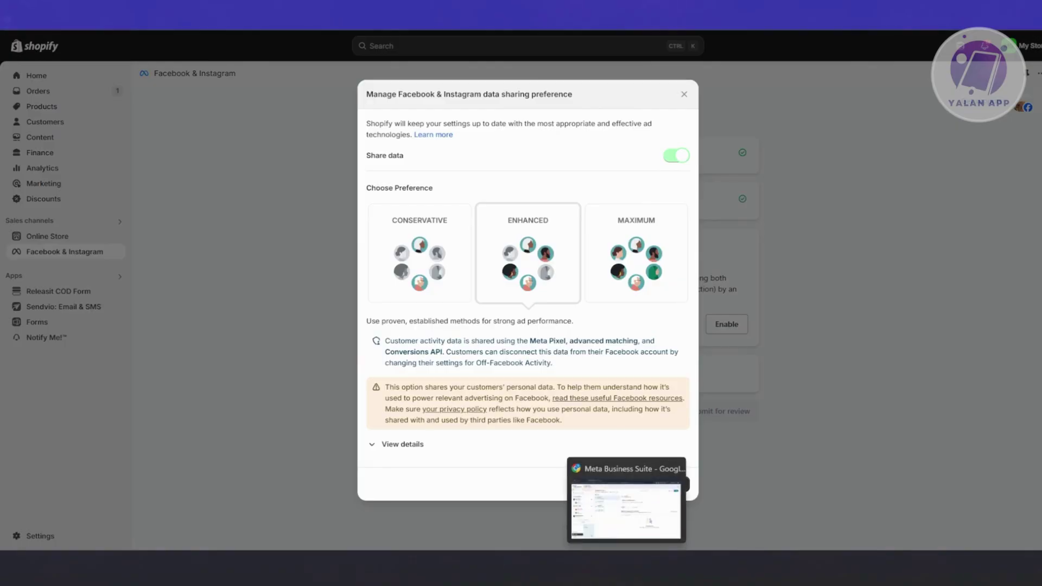
left_click(626, 510)
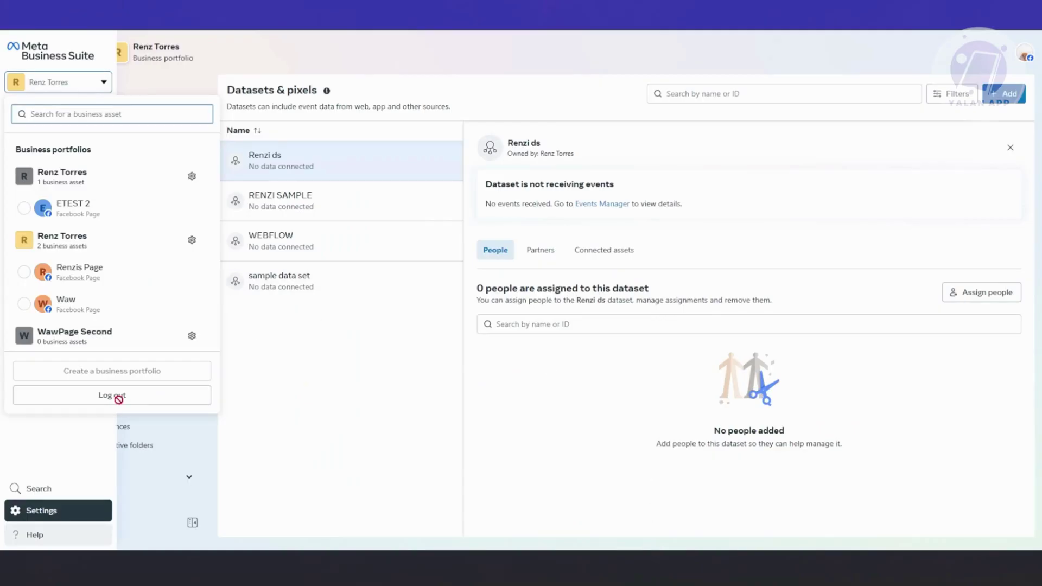
mouse_move(135, 371)
mouse_move(650, 567)
left_click(651, 510)
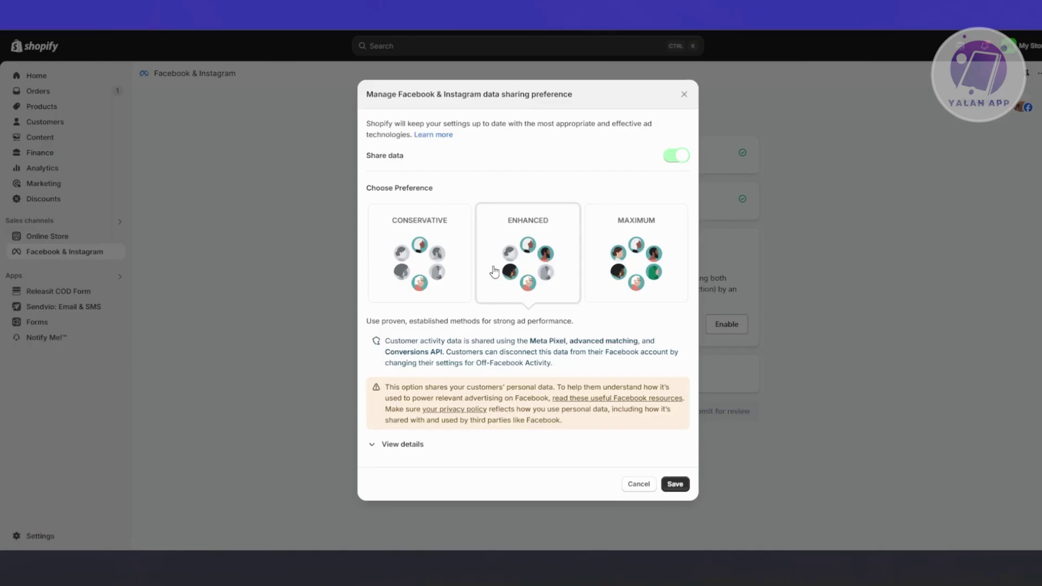
- Preview the Conservative and Maximum data sharing options, returning to Enhanced each time
left_click(441, 256)
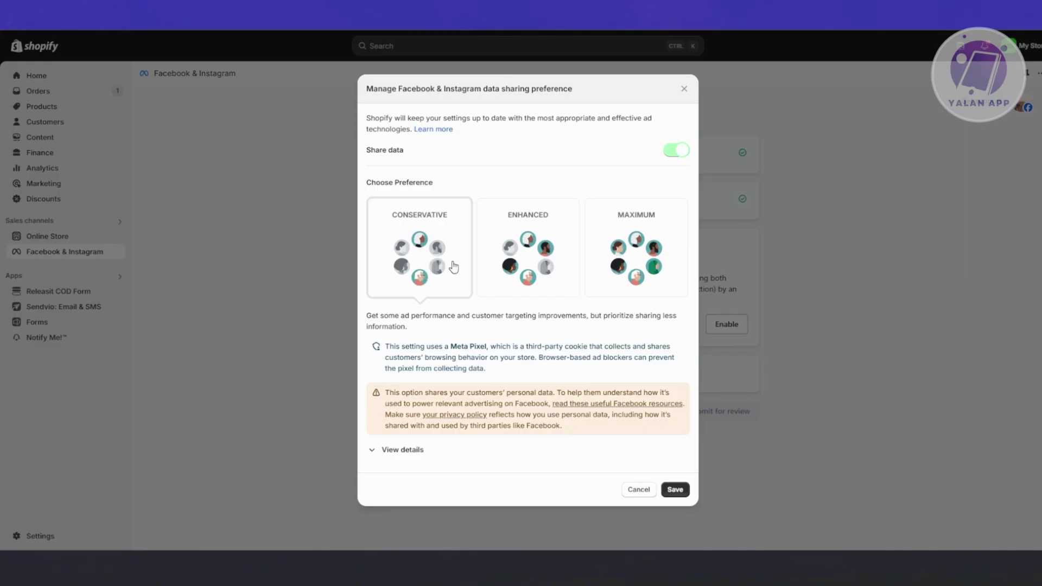
left_click(496, 257)
left_click(631, 266)
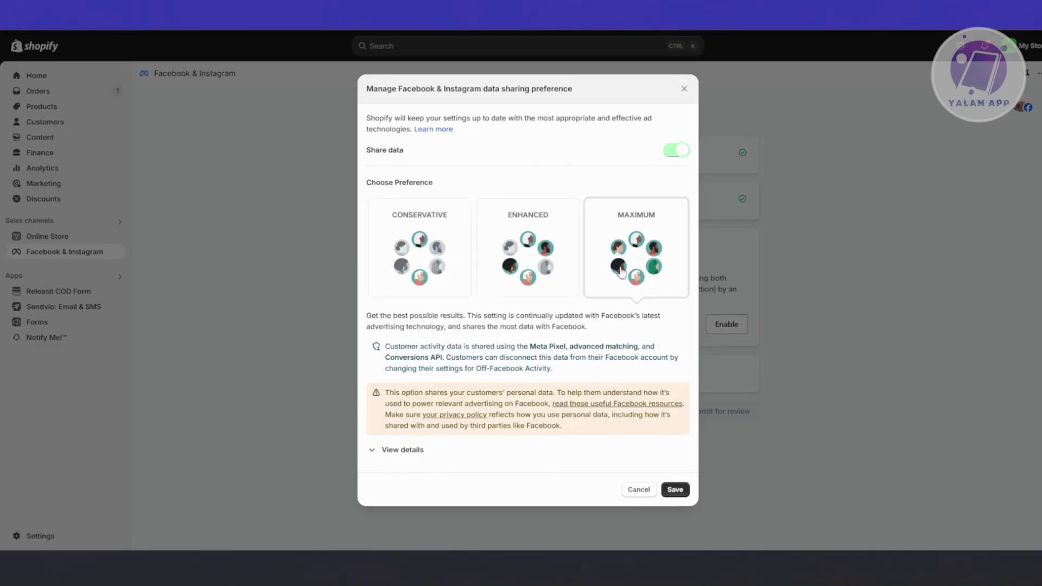
left_click(558, 275)
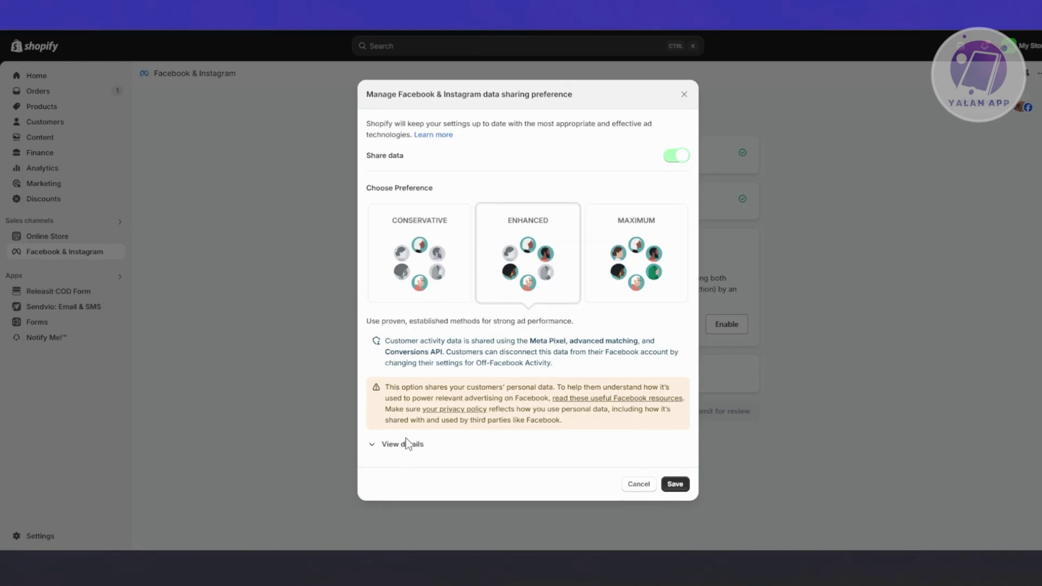
- Compare the shared data types listed for Conservative and Maximum in View details
left_click(407, 443)
scroll(406, 448, "down", 3)
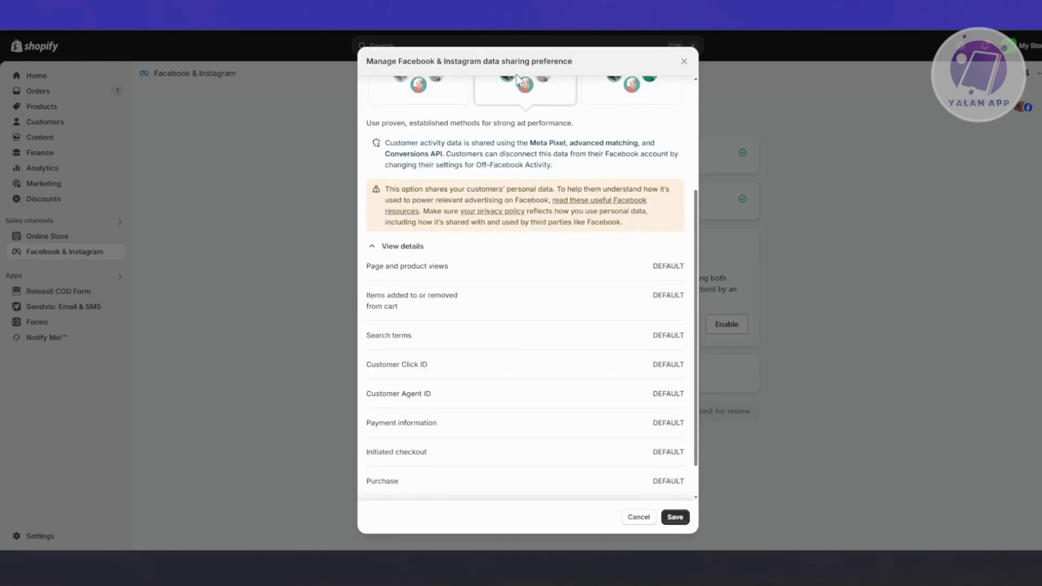
left_click(434, 103)
scroll(591, 320, "down", 5)
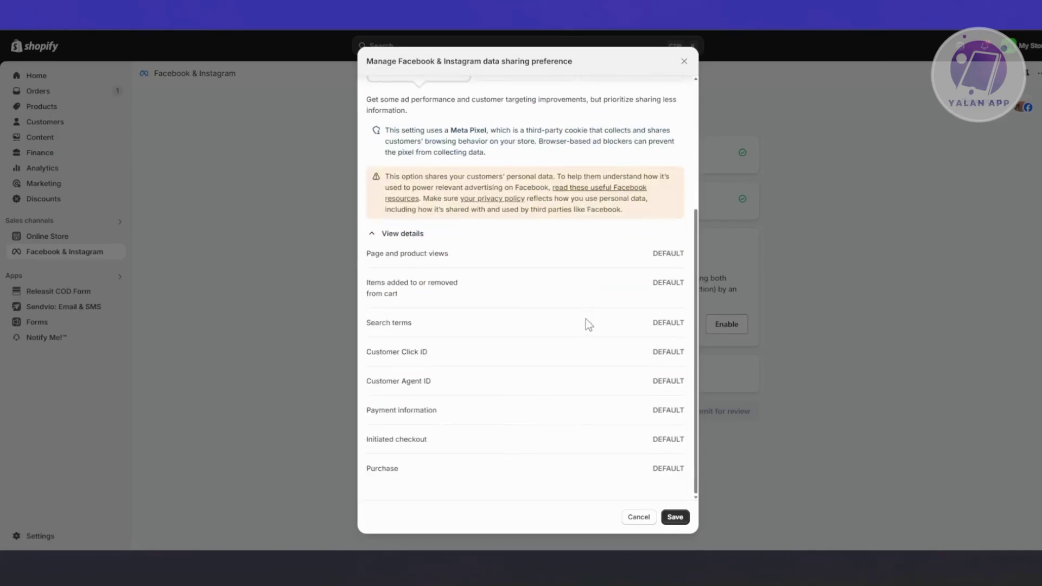
scroll(585, 318, "up", 5)
left_click(636, 263)
scroll(584, 273, "down", 5)
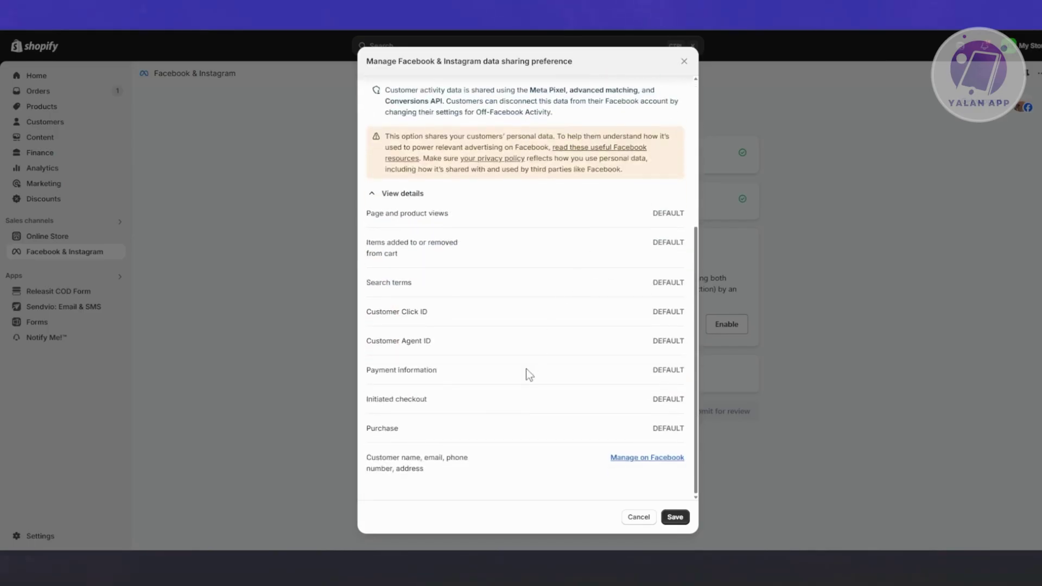
scroll(508, 455, "up", 5)
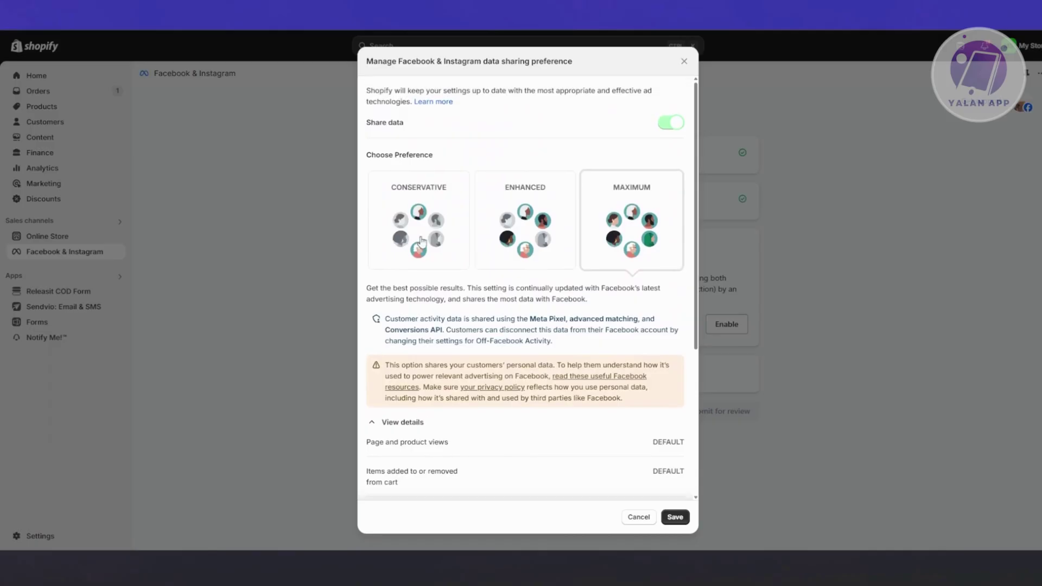
- Select Enhanced, collapse the details, and save it as the data sharing preference
left_click(536, 242)
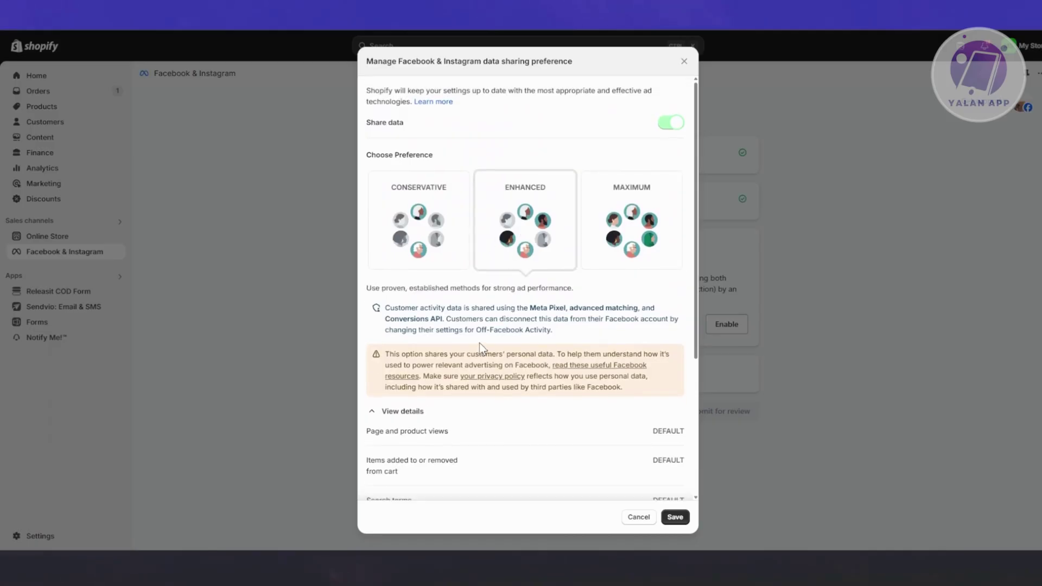
left_click(401, 411)
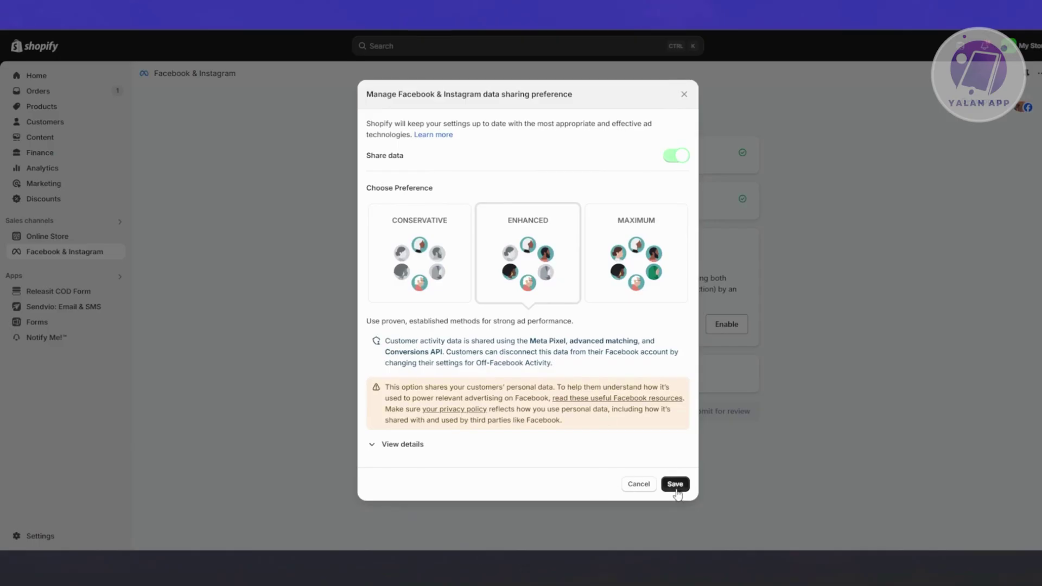
left_click_drag(387, 386, 563, 421)
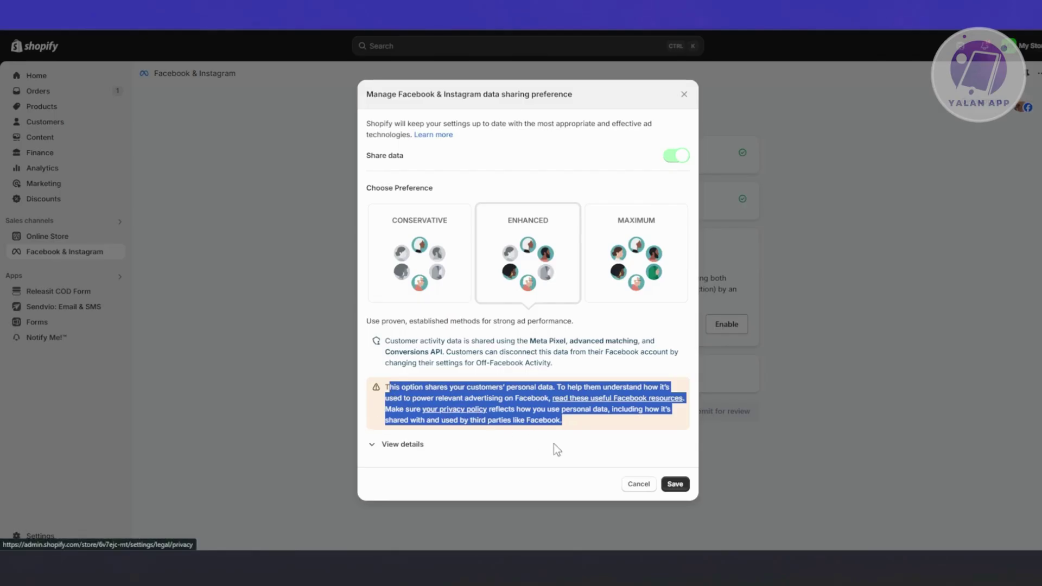
left_click(675, 484)
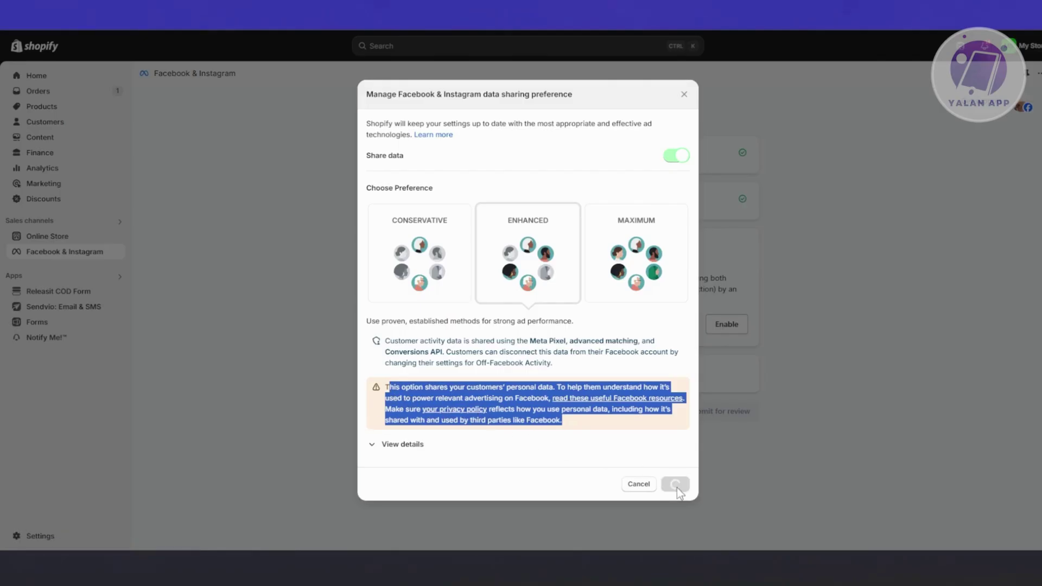
- Find RENZI SAMPLE in the dataset list and connect it as the tracking dataset
scroll(299, 323, "down", 3)
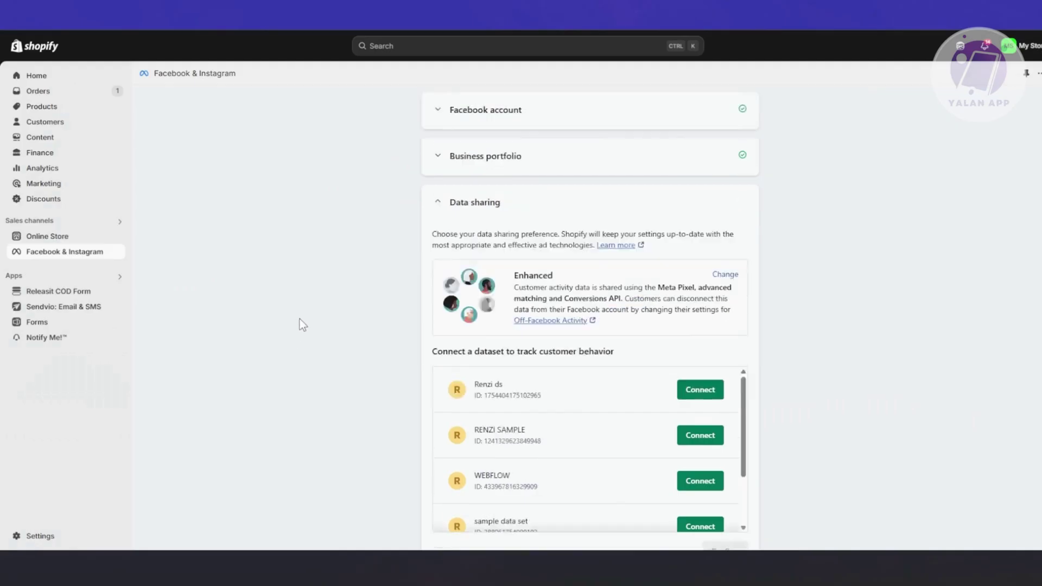
scroll(357, 428, "up", 1)
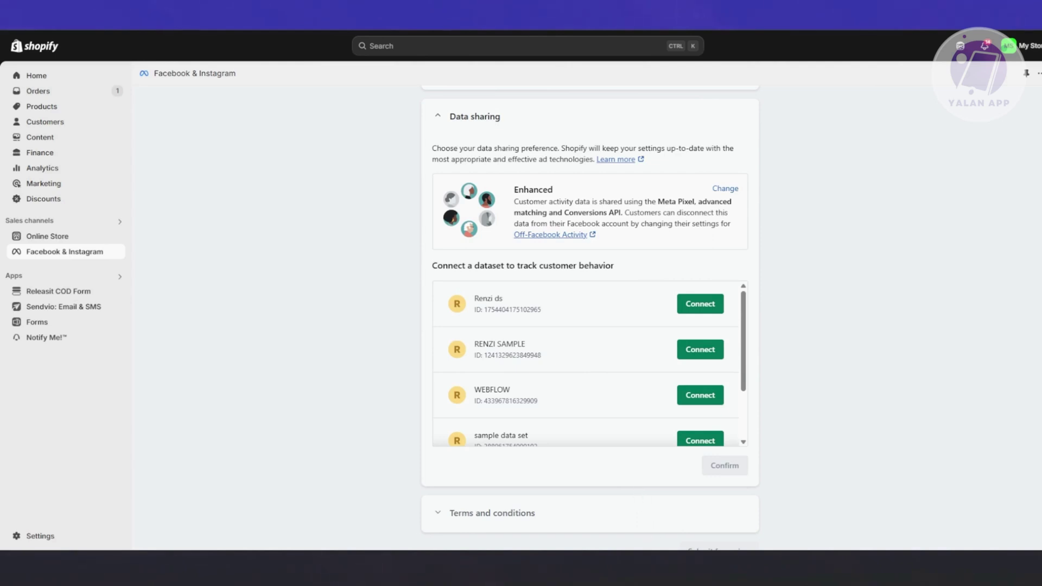
mouse_move(627, 568)
scroll(568, 379, "down", 2)
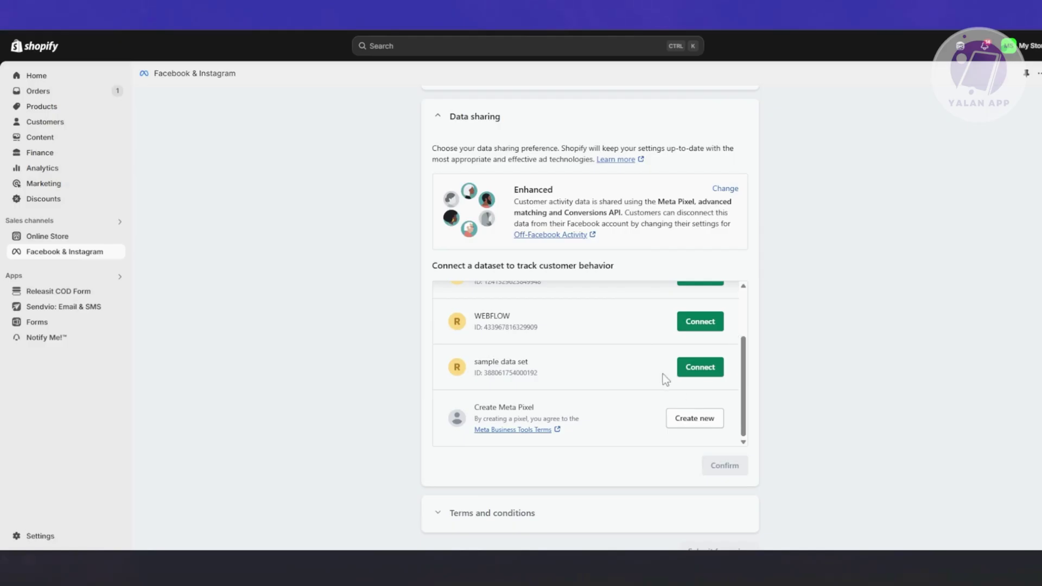
scroll(659, 393, "up", 5)
scroll(356, 412, "down", 4)
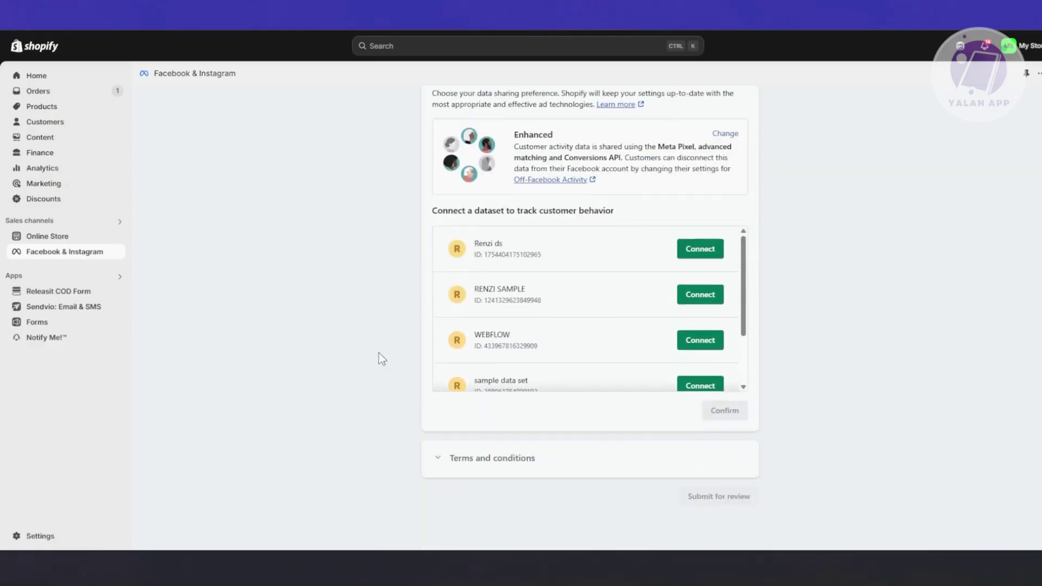
scroll(568, 295, "down", 1)
scroll(568, 294, "up", 1)
left_click(699, 296)
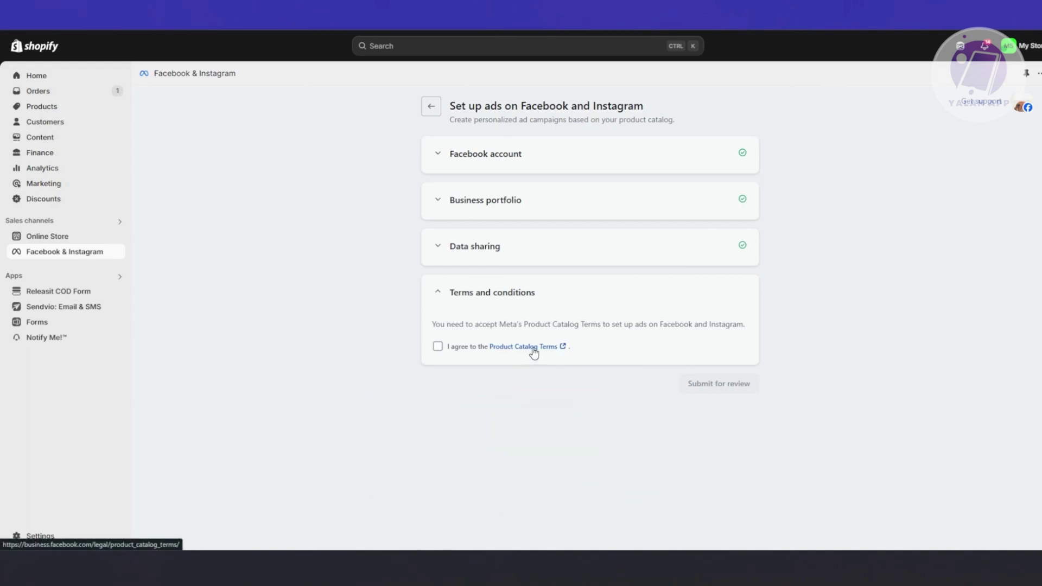
- Agree to Meta's Product Catalog Terms and send the ads setup for review
left_click(438, 348)
left_click(726, 331)
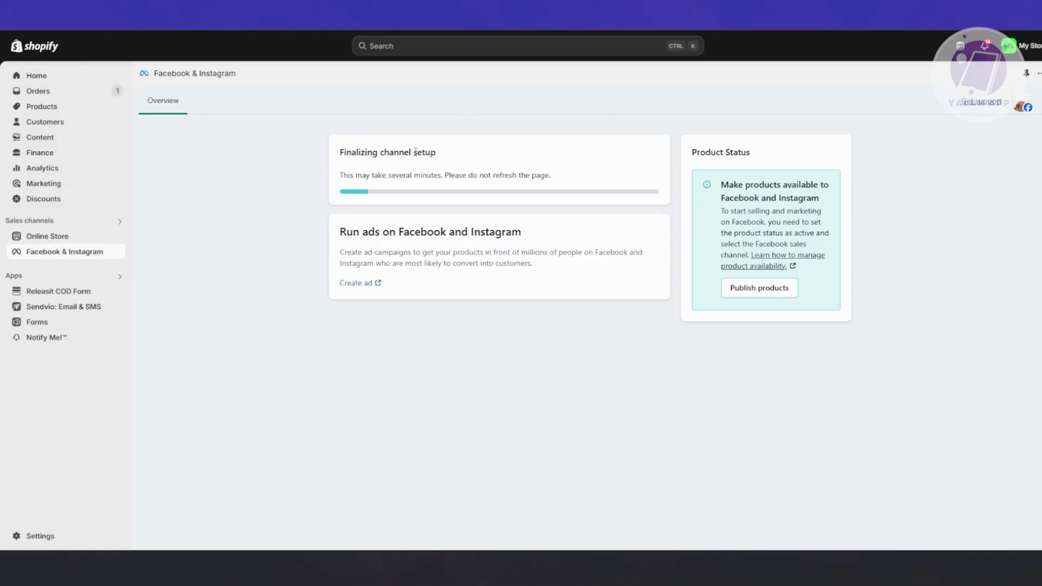
- Highlight, then deselect, text on the 'Finalizing channel setup' card while setup finishes
left_click_drag(349, 160, 470, 148)
left_click(416, 168)
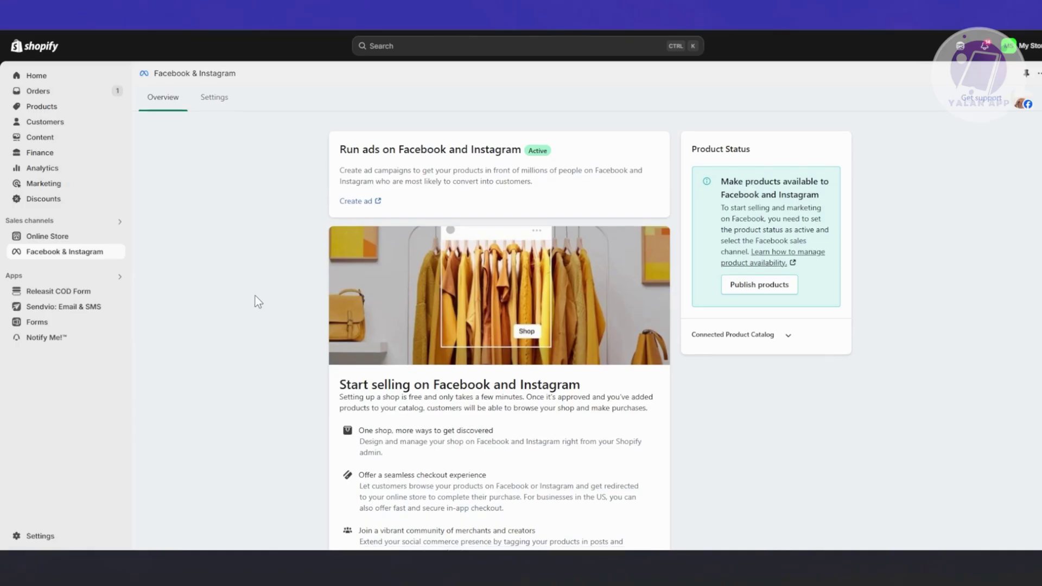
scroll(255, 299, "down", 2)
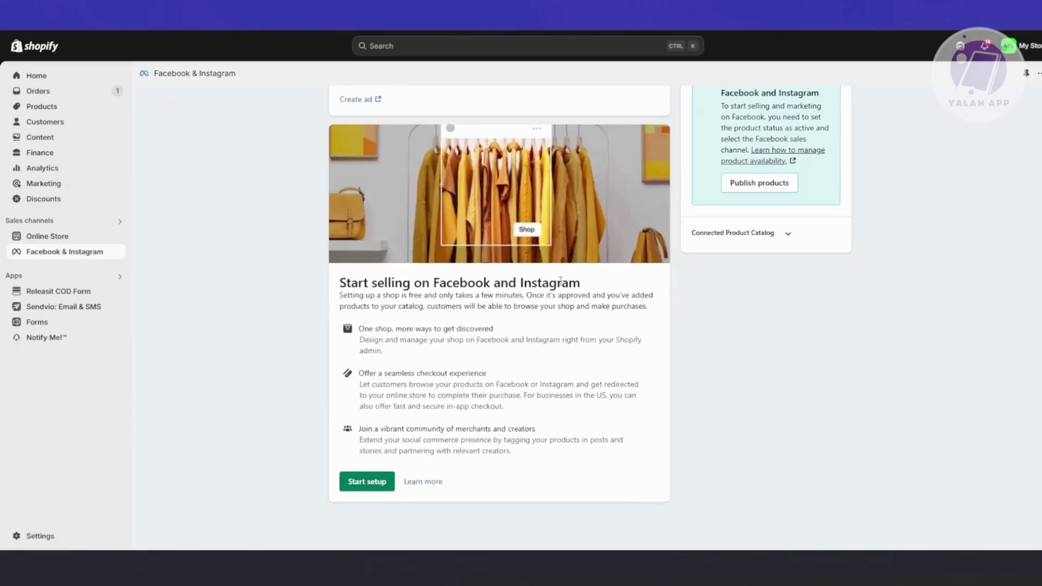
scroll(763, 438, "up", 2)
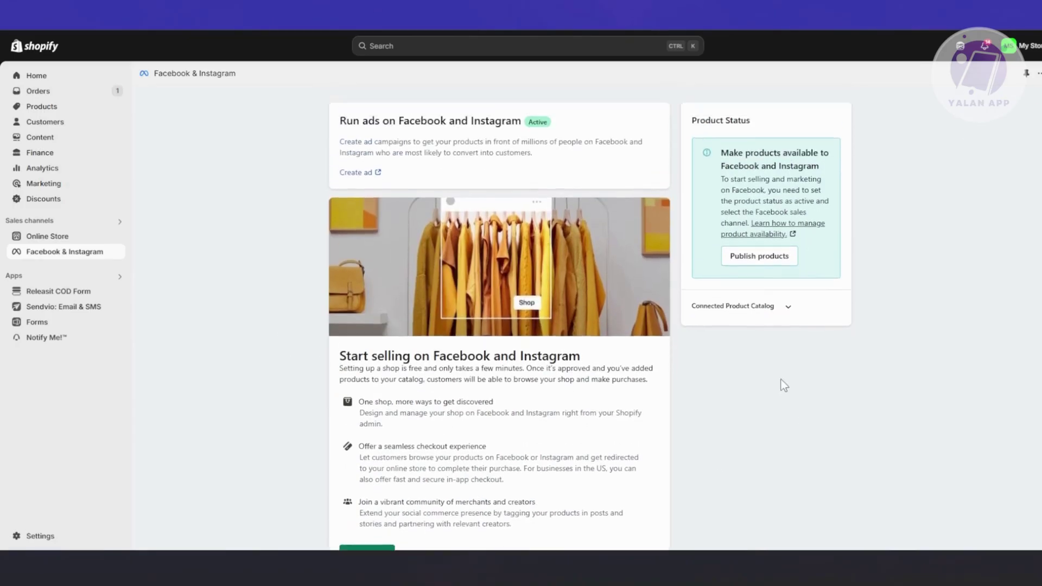
left_click(788, 339)
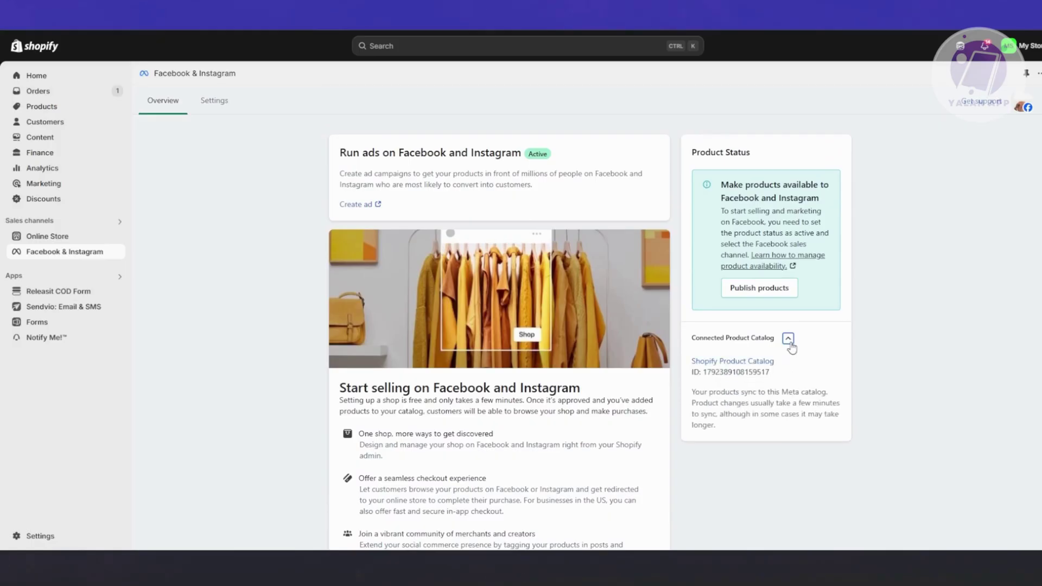
left_click(788, 339)
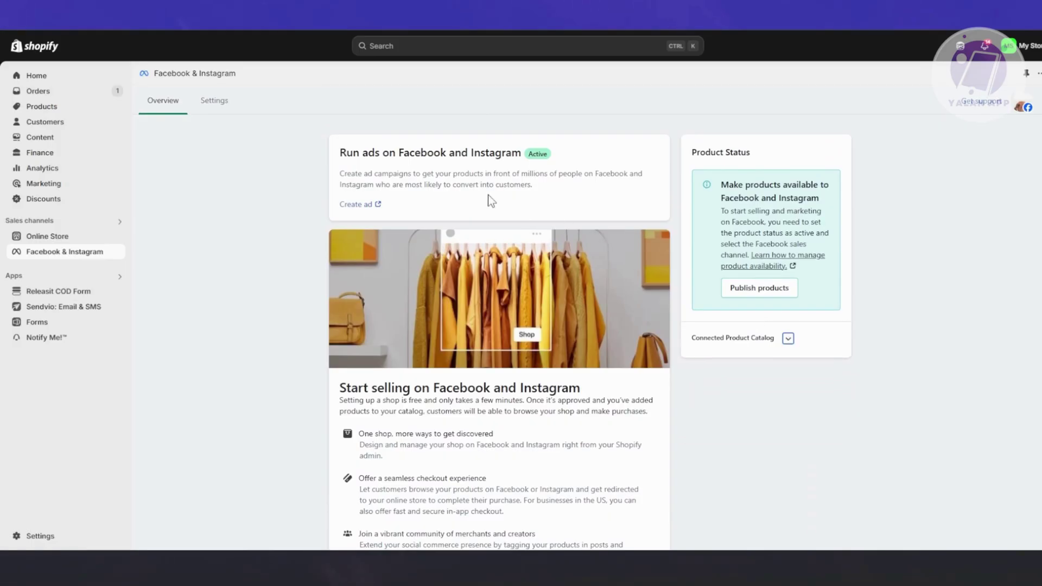
left_click(217, 100)
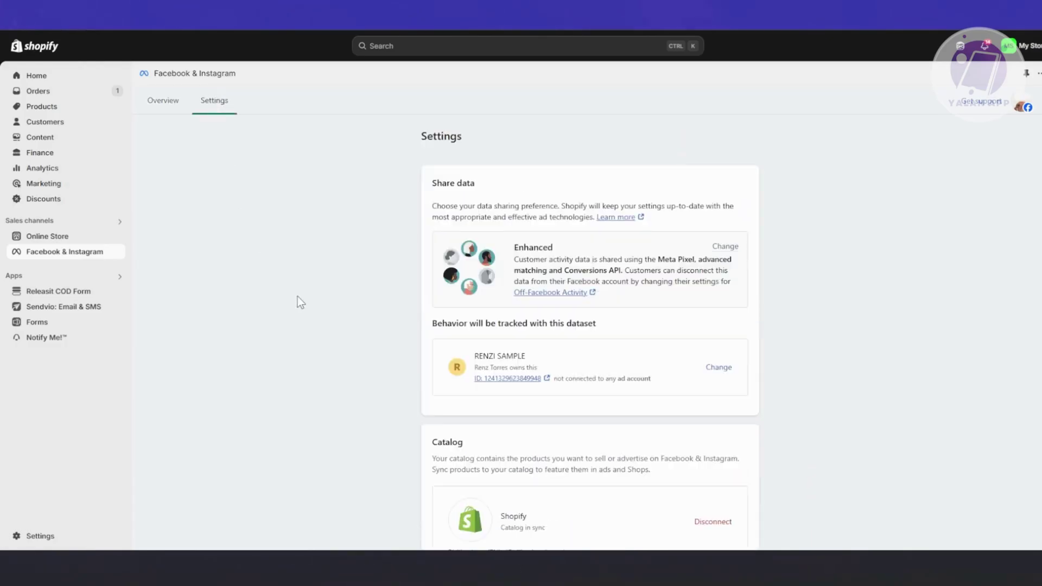
scroll(498, 264, "down", 2)
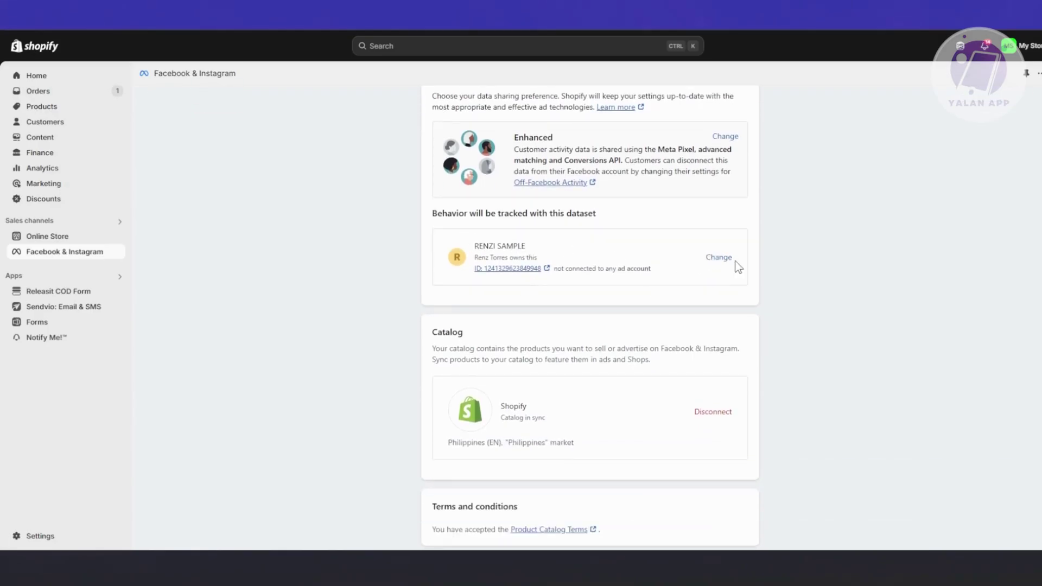
scroll(738, 266, "down", 1)
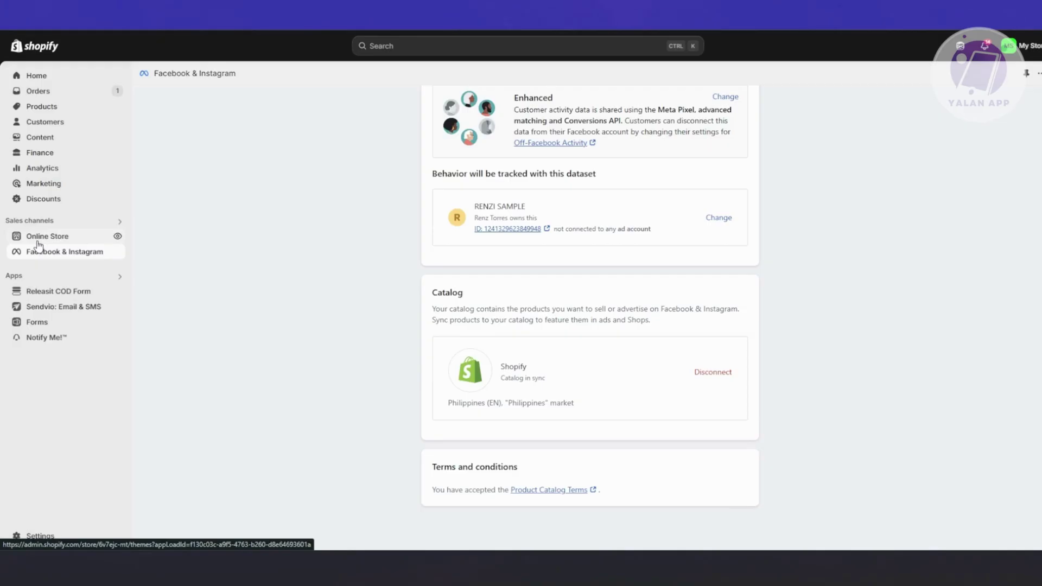
scroll(692, 280, "up", 3)
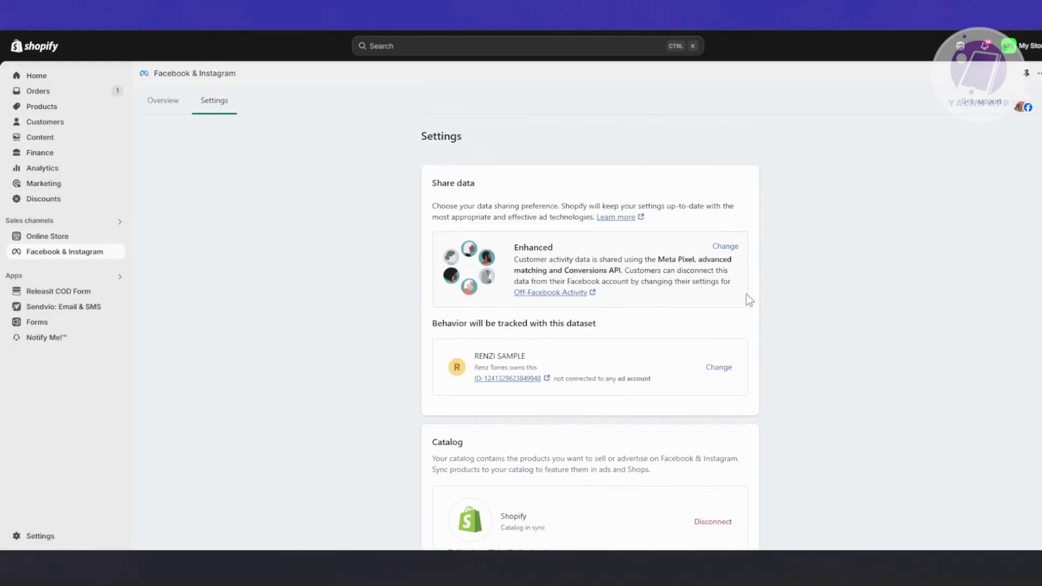
left_click(163, 101)
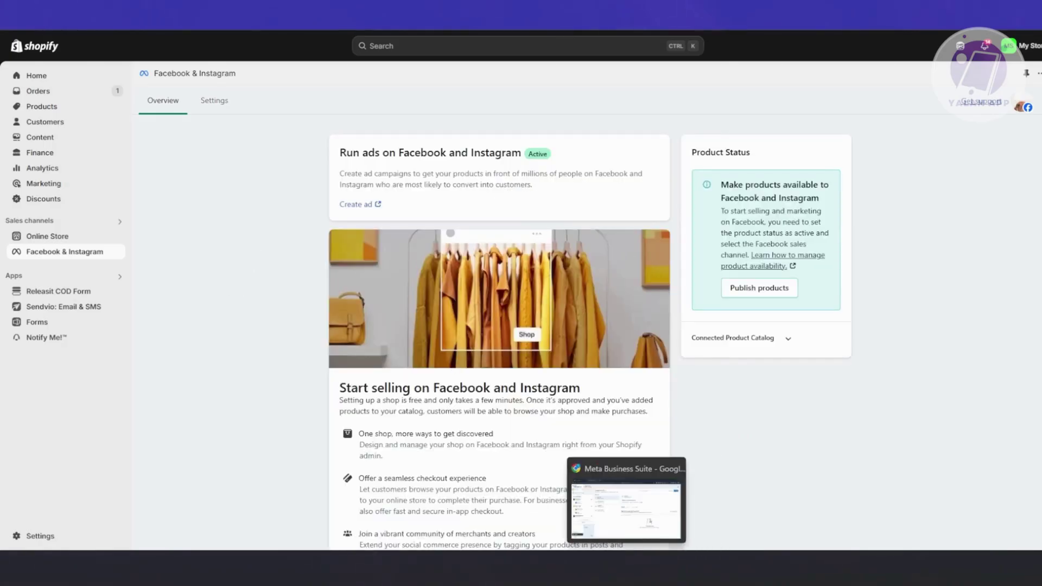
left_click(626, 570)
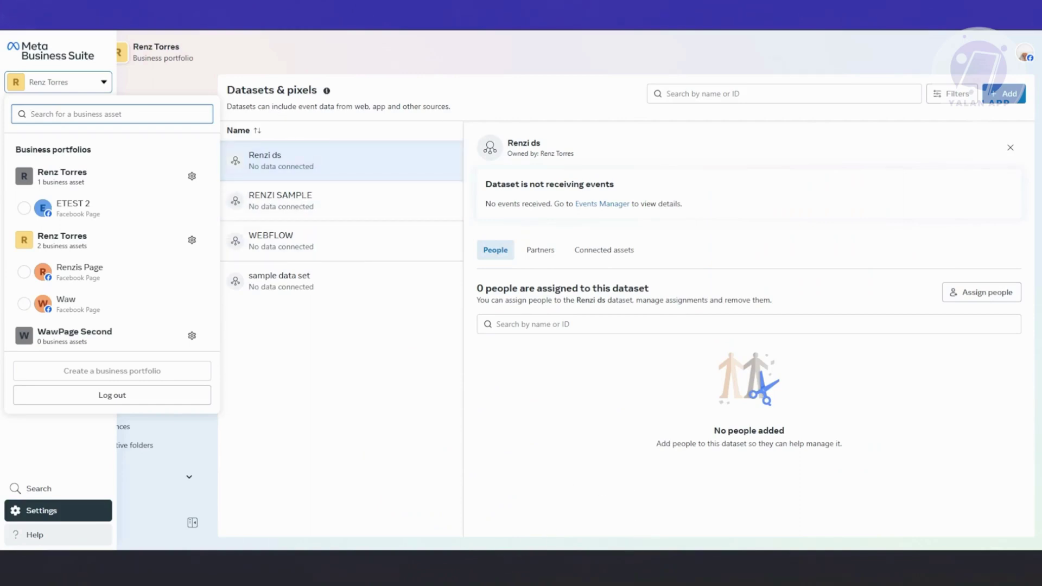
key("alt+Tab")
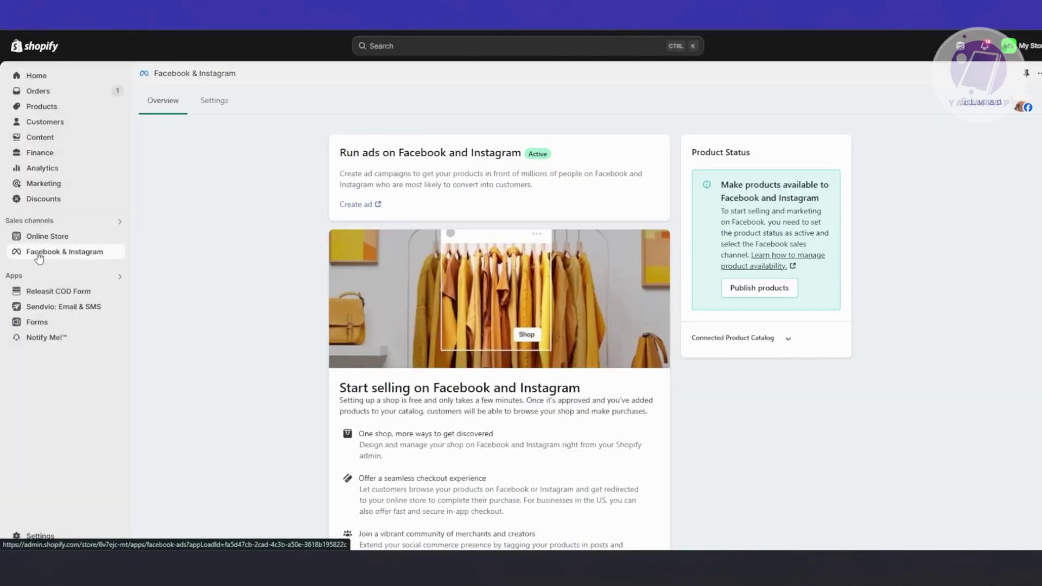